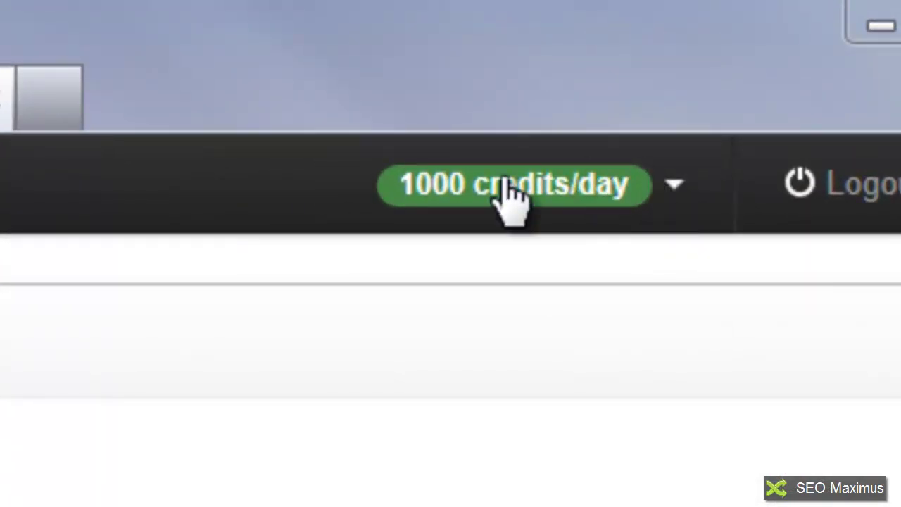
Order 5 x 10 daily credits and proceed to payment via PayPal
{"action": "left_click", "coordinate": [675, 186]}
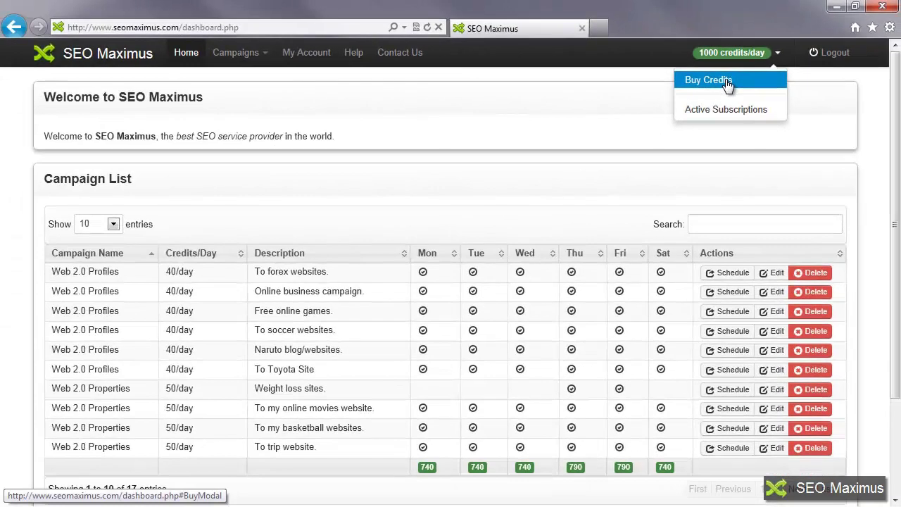
{"action": "left_click", "coordinate": [727, 83]}
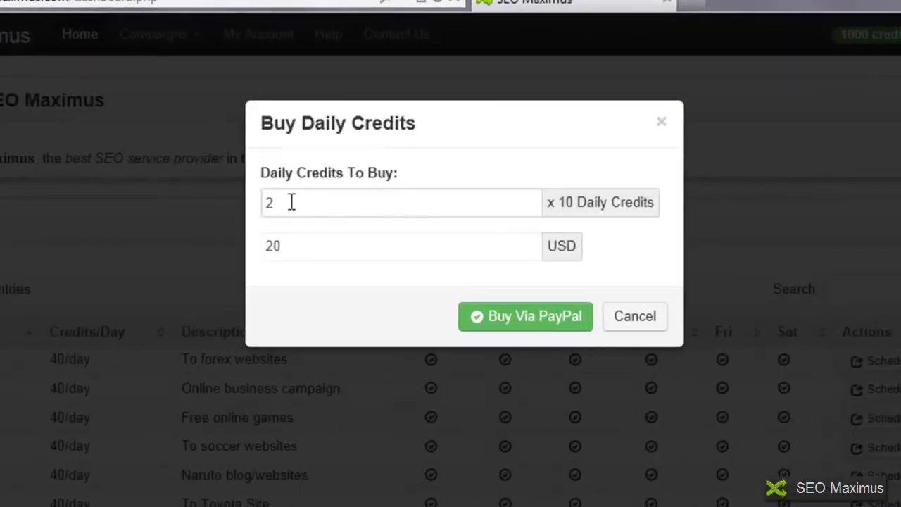
{"action": "left_click_drag", "start_coordinate": [291, 202], "coordinate": [257, 203]}
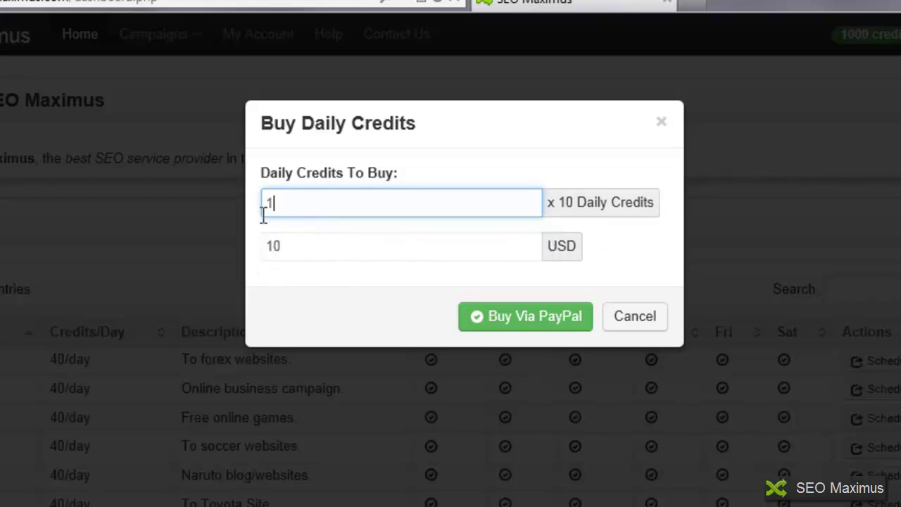
{"action": "left_click_drag", "start_coordinate": [301, 204], "coordinate": [217, 204]}
{"action": "type", "text": "5"}
{"action": "left_click", "coordinate": [534, 322]}
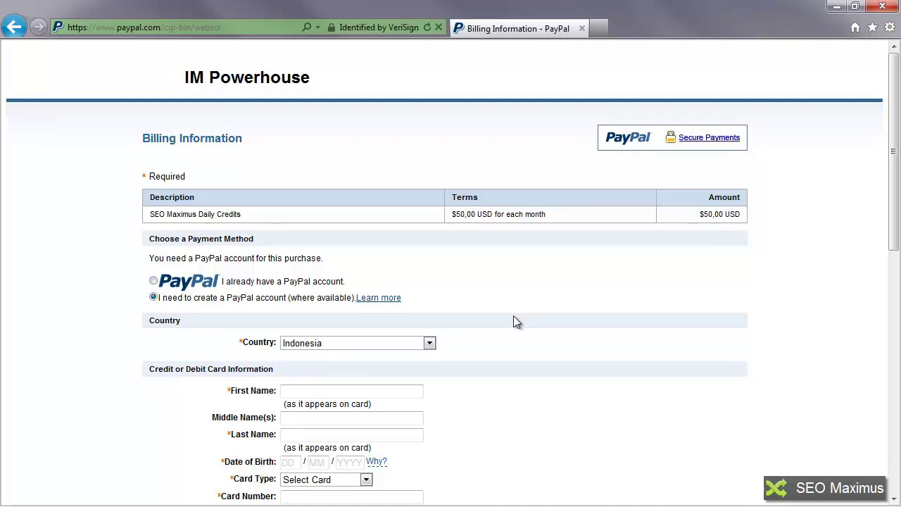
Change the country in the PayPal billing information to United States
{"action": "scroll", "coordinate": [513, 316], "scroll_direction": "down", "scroll_amount": 2}
{"action": "left_click", "coordinate": [429, 204]}
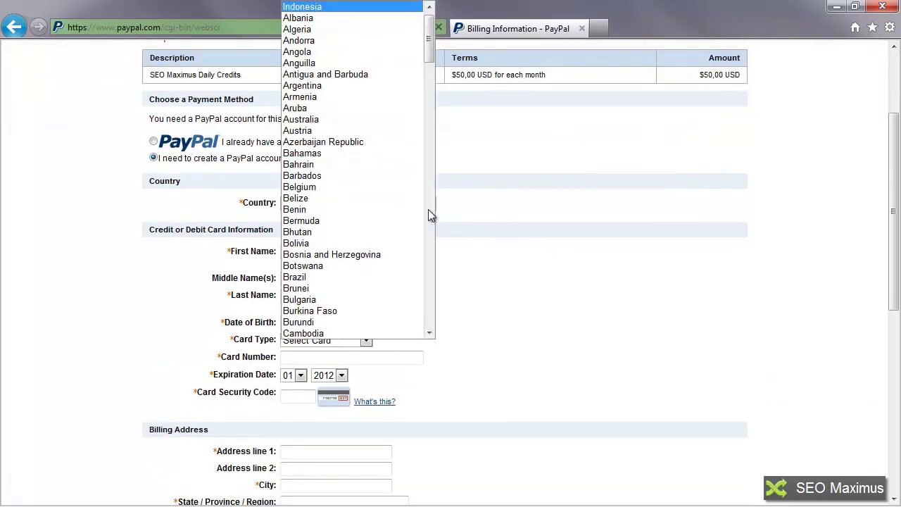
{"action": "scroll", "coordinate": [420, 154], "scroll_direction": "down", "scroll_amount": 20}
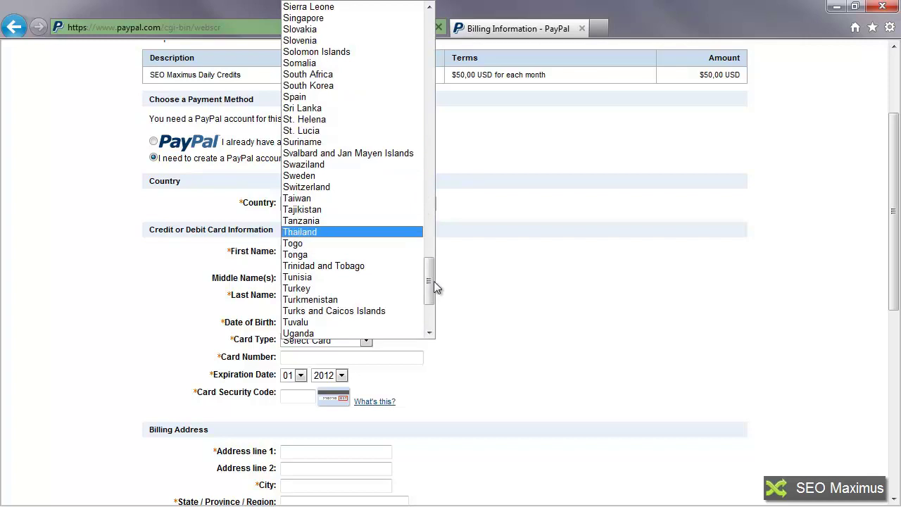
{"action": "scroll", "coordinate": [434, 285], "scroll_direction": "down", "scroll_amount": 3}
{"action": "left_click", "coordinate": [356, 277]}
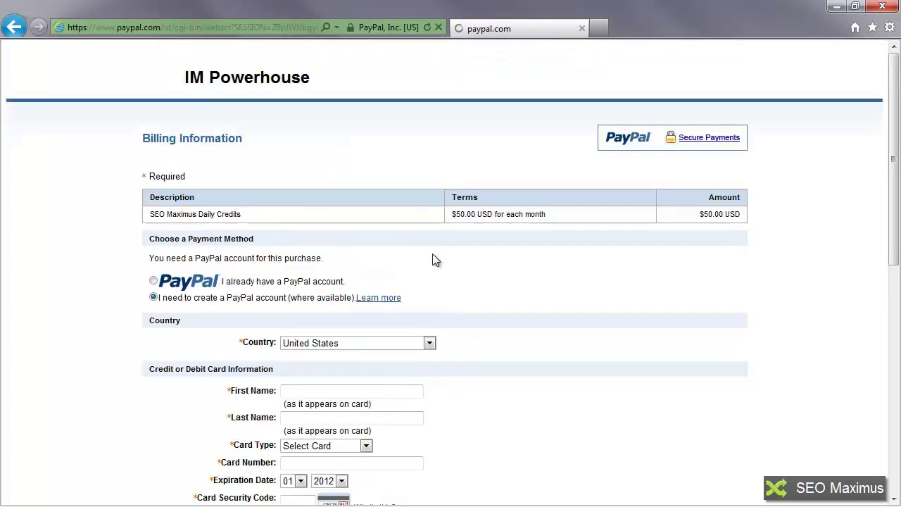
Review the PayPal billing form down to the security check and return to the SEO Maximus dashboard without paying
{"action": "scroll", "coordinate": [532, 355], "scroll_direction": "down", "scroll_amount": 3}
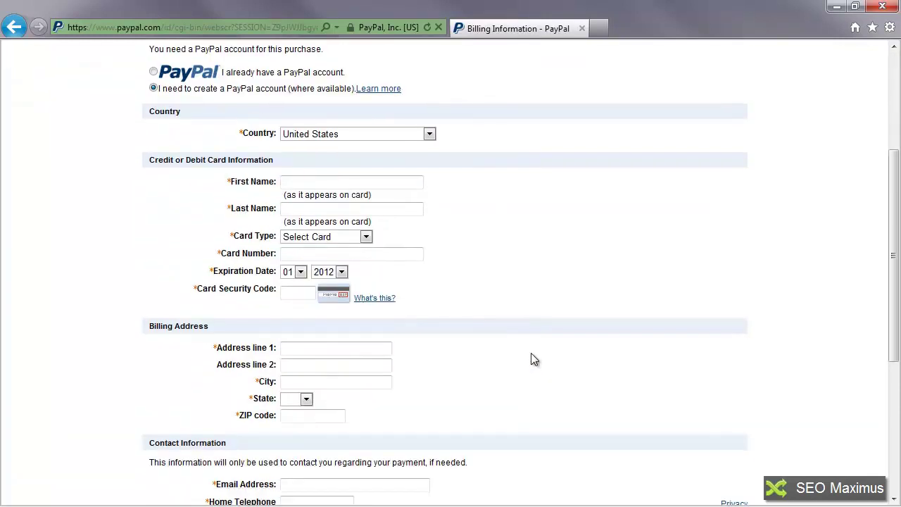
{"action": "scroll", "coordinate": [531, 354], "scroll_direction": "down", "scroll_amount": 2}
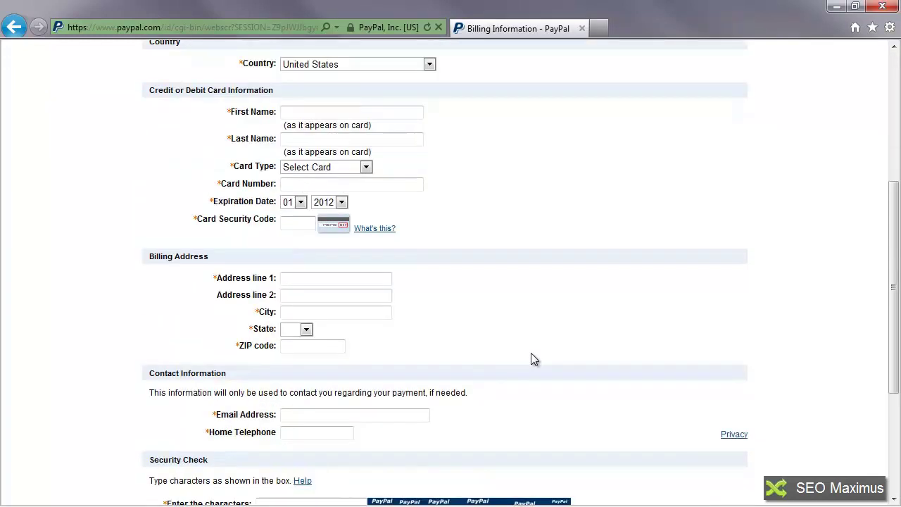
{"action": "scroll", "coordinate": [531, 353], "scroll_direction": "down", "scroll_amount": 1}
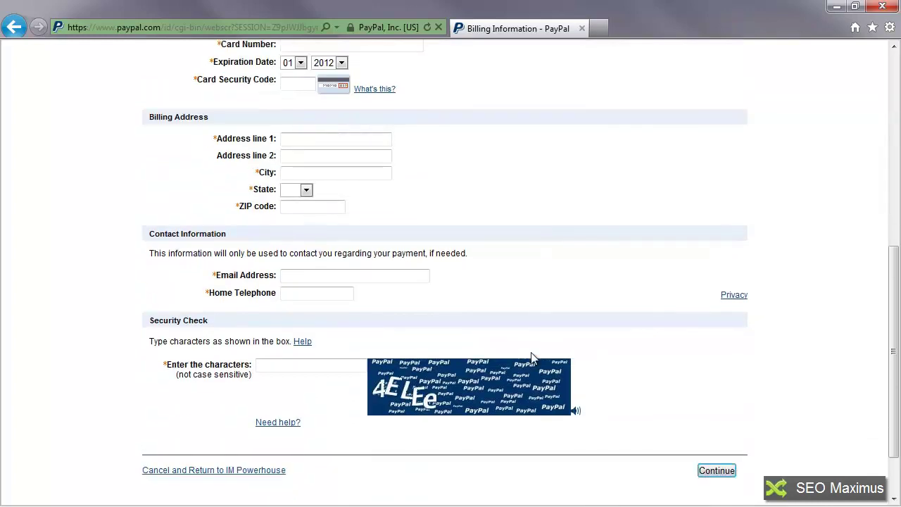
{"action": "scroll", "coordinate": [532, 357], "scroll_direction": "up", "scroll_amount": 4}
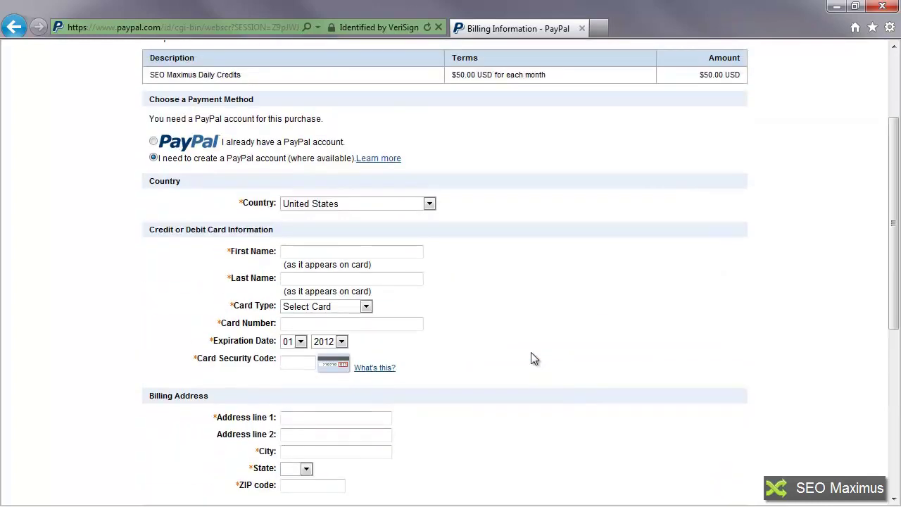
{"action": "scroll", "coordinate": [534, 359], "scroll_direction": "up", "scroll_amount": 2}
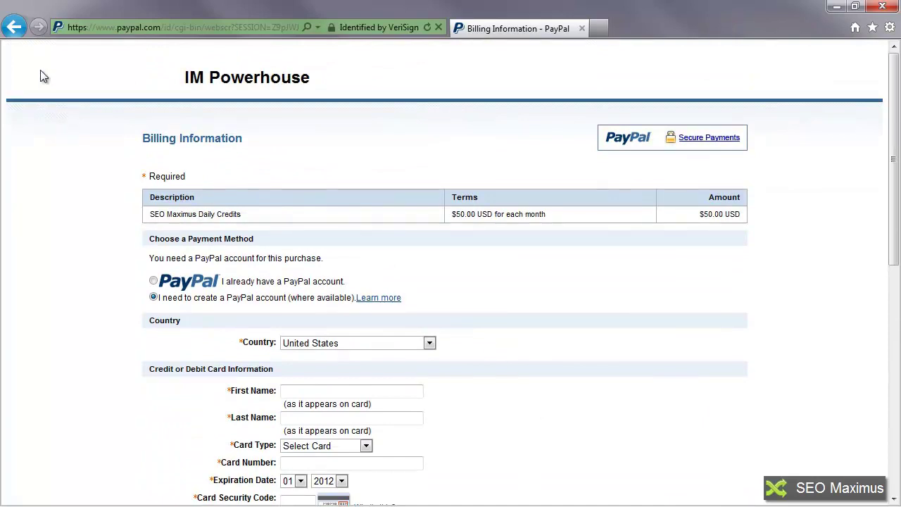
{"action": "left_click", "coordinate": [14, 29]}
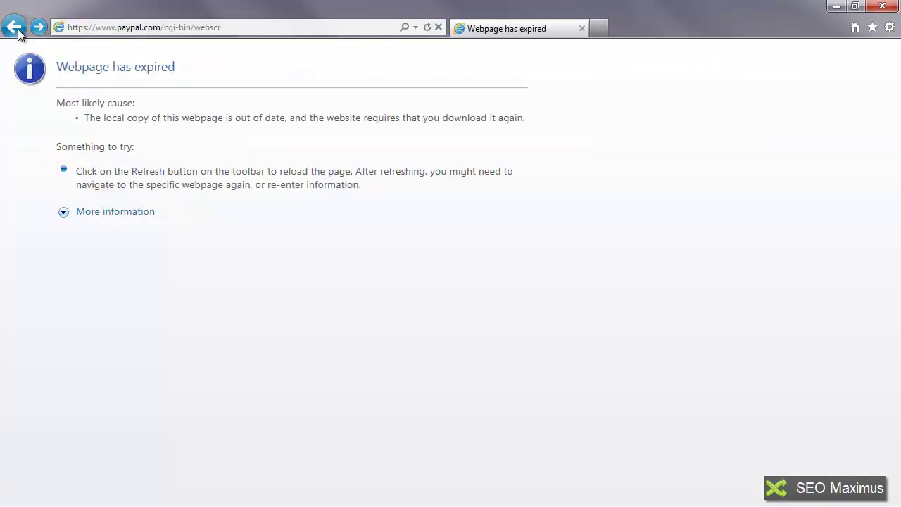
{"action": "left_click", "coordinate": [18, 33]}
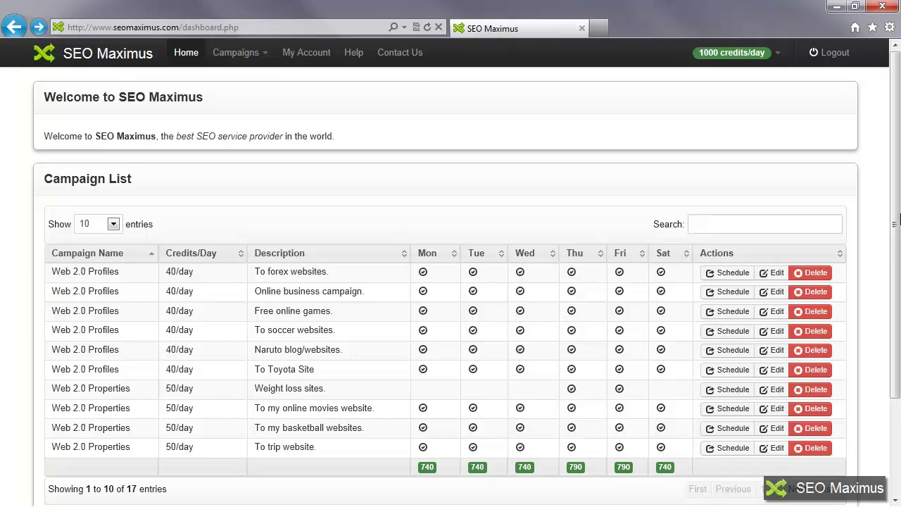
View the account's active subscriptions and return to the dashboard
{"action": "left_click", "coordinate": [778, 57]}
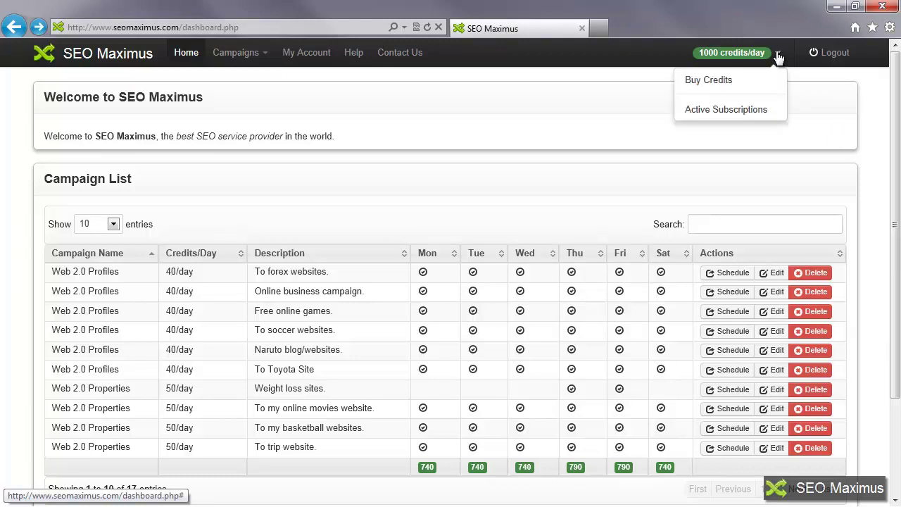
{"action": "left_click", "coordinate": [753, 111]}
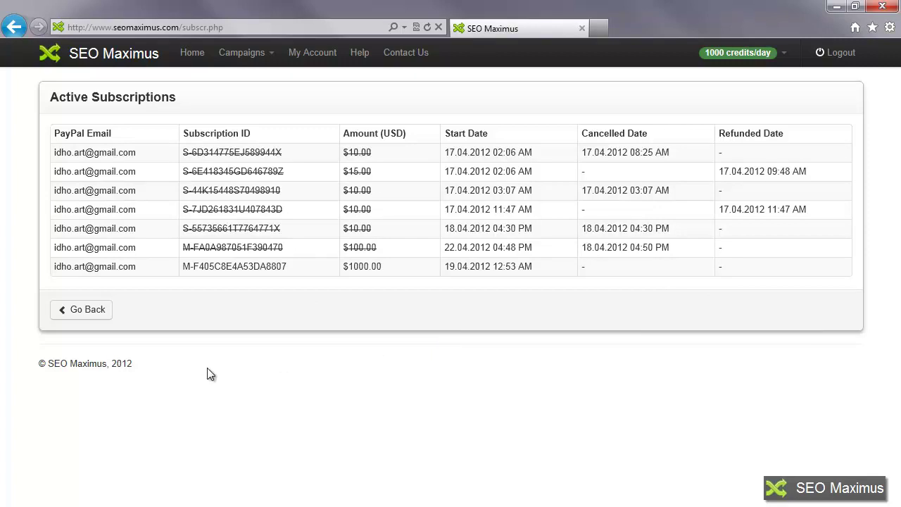
{"action": "left_click", "coordinate": [80, 311]}
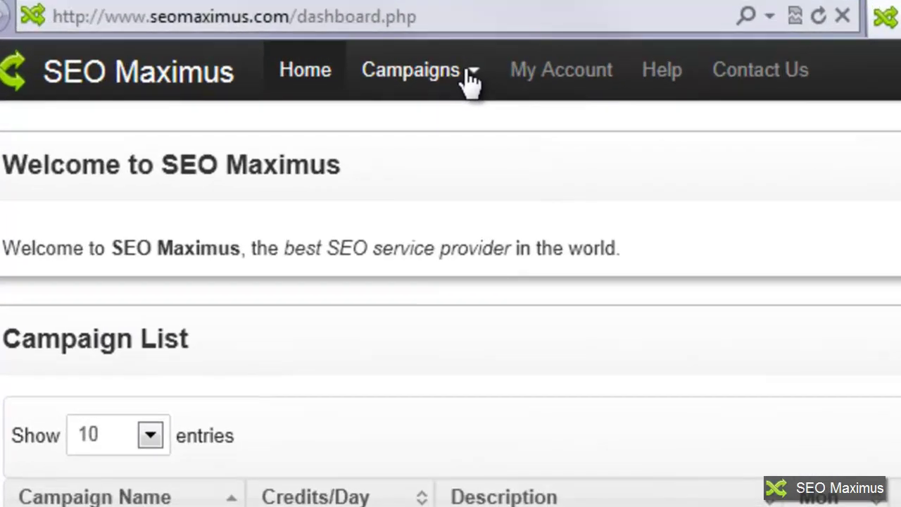
Start a new campaign named "My New Campaign" with the description "This is a campaign to revie functionality"
{"action": "left_click", "coordinate": [471, 82]}
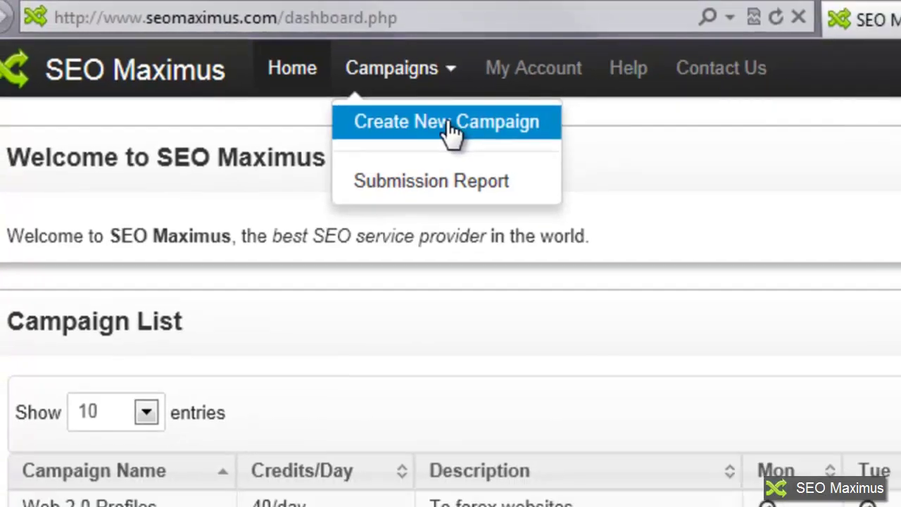
{"action": "left_click", "coordinate": [471, 130]}
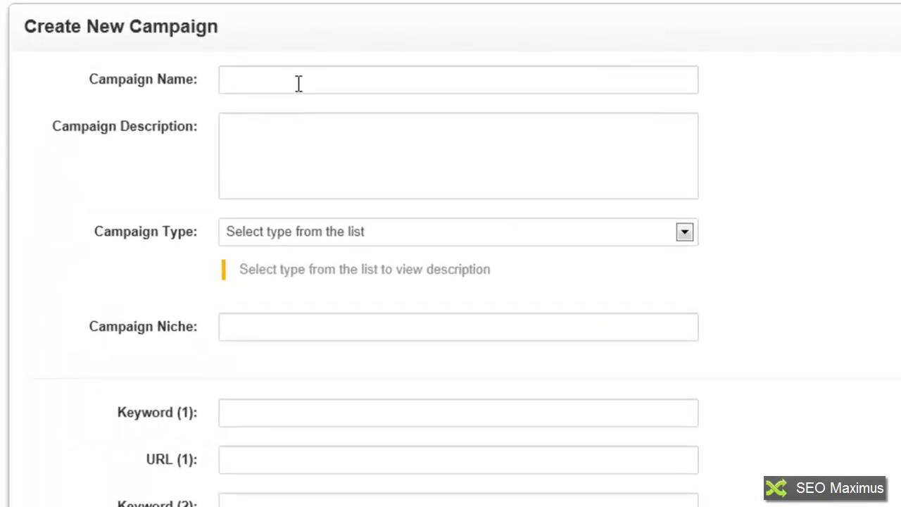
{"action": "left_click", "coordinate": [299, 79]}
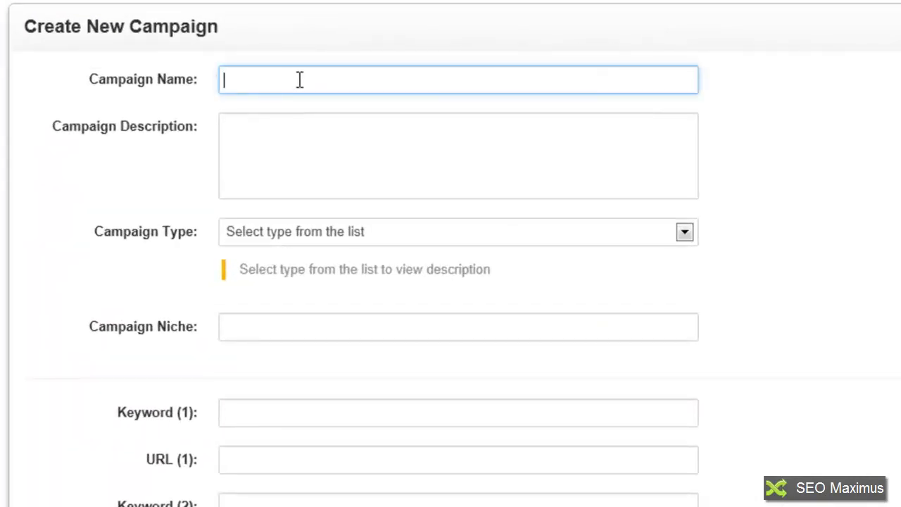
{"action": "type", "text": "My New"}
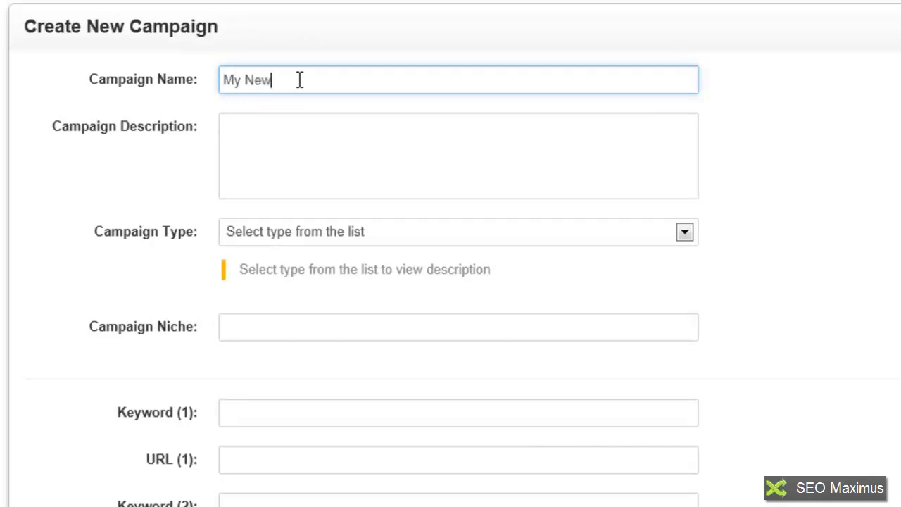
{"action": "type", "text": " Campaign"}
{"action": "key", "text": "Tab"}
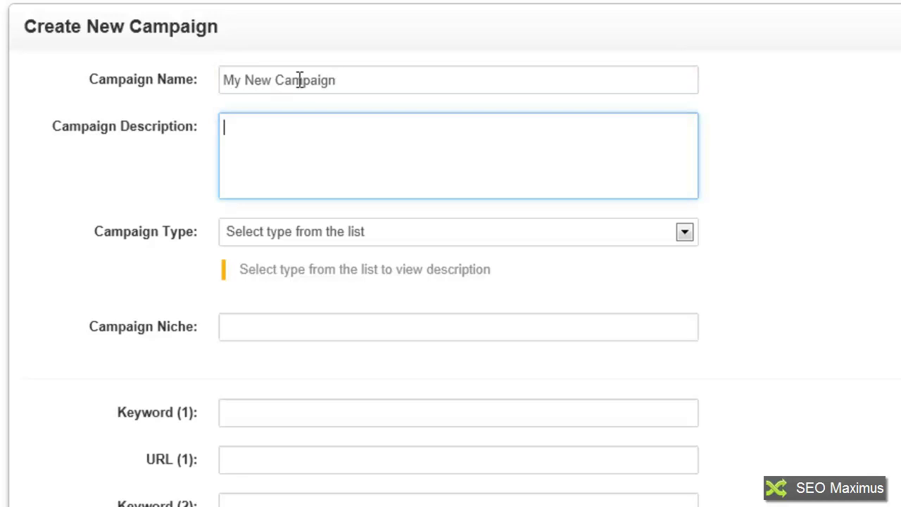
{"action": "type", "text": "This is a campaign to revie functionality"}
{"action": "key", "text": "Tab"}
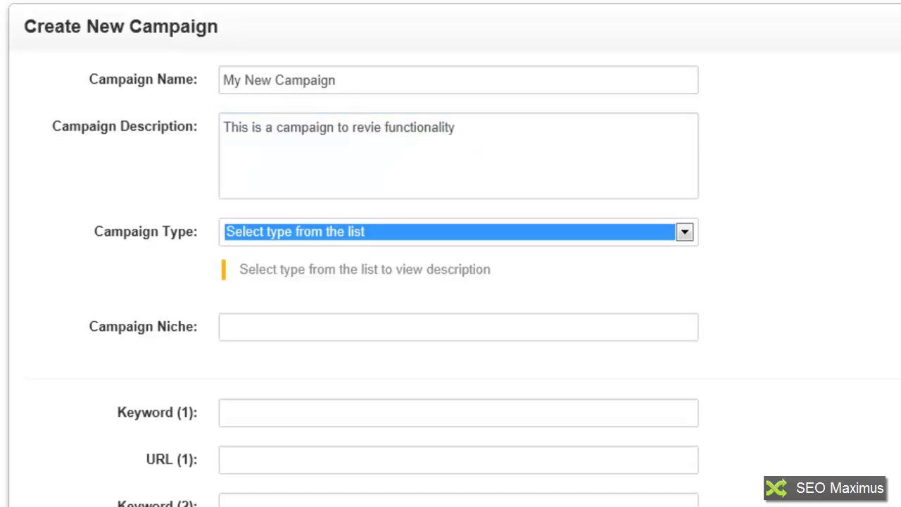
Compare campaign types (A) and (B), and choose "(B) 10 Web 2.0 Profiles <- 200 Blog Comments (40 credits/day)"
{"action": "left_click", "coordinate": [688, 234]}
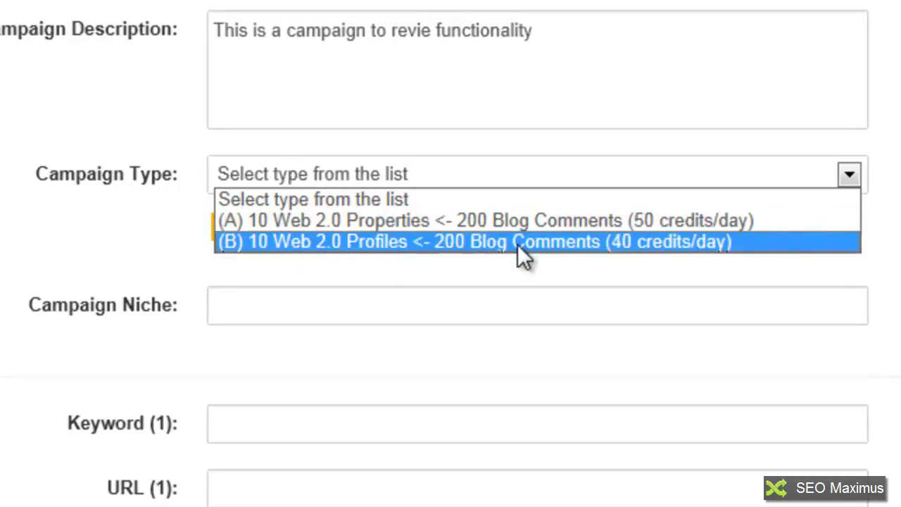
{"action": "left_click", "coordinate": [662, 245]}
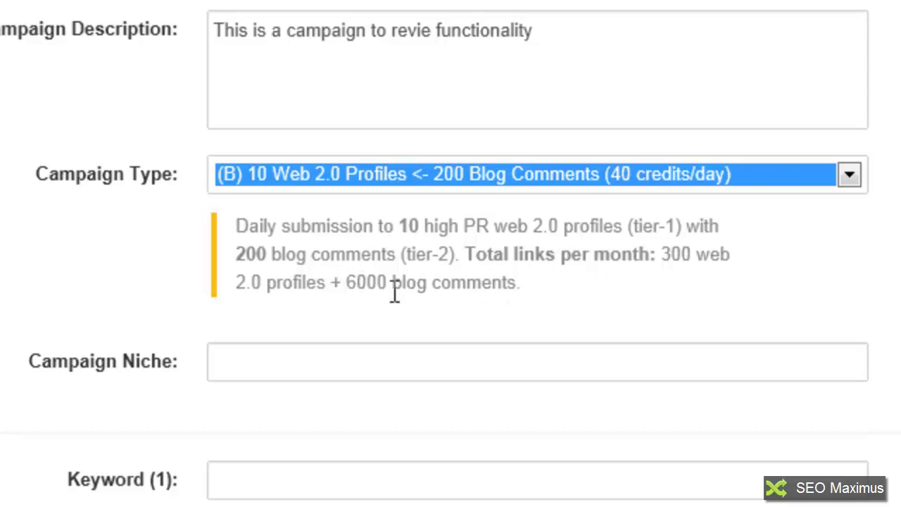
{"action": "left_click", "coordinate": [851, 174]}
{"action": "left_click", "coordinate": [669, 226]}
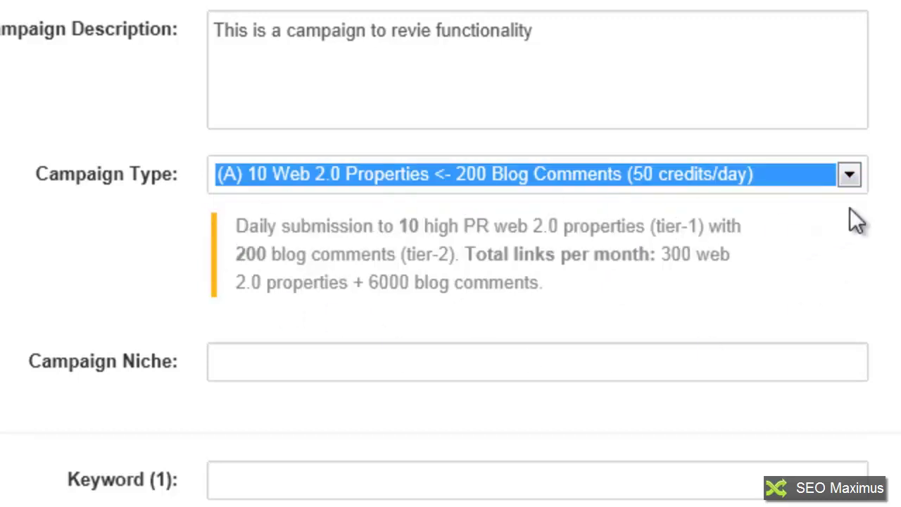
{"action": "left_click", "coordinate": [849, 175]}
{"action": "left_click", "coordinate": [801, 240]}
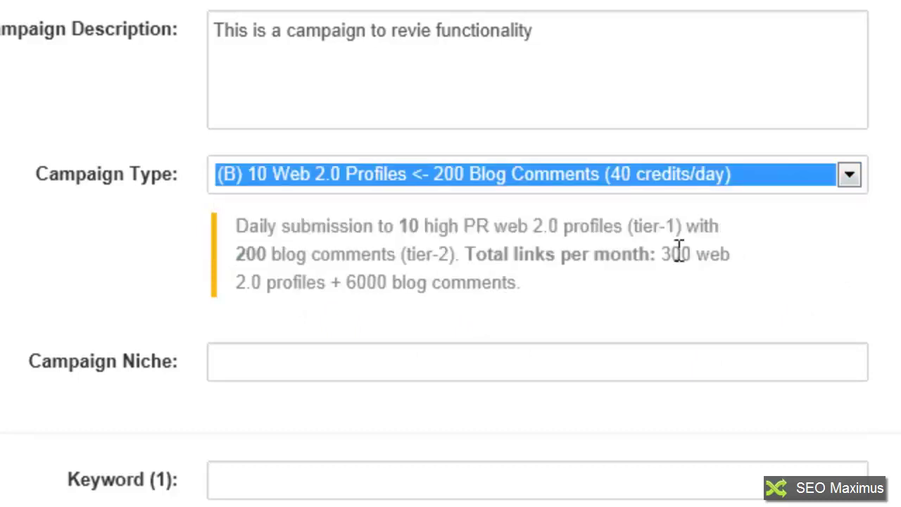
{"action": "left_click", "coordinate": [330, 362]}
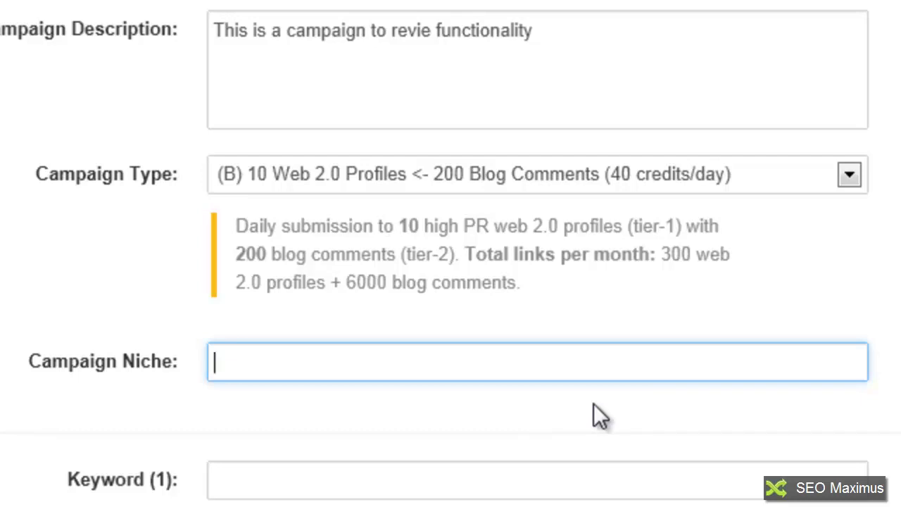
{"action": "type", "text": "Make Money"}
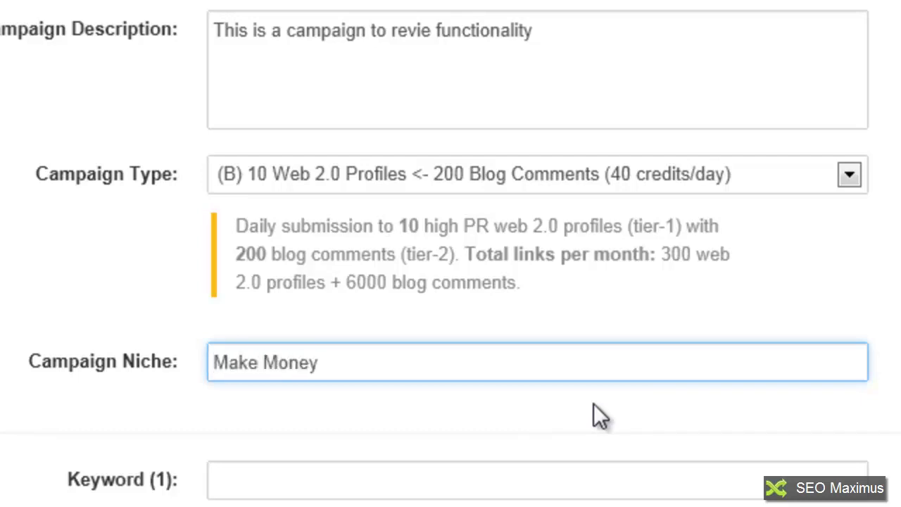
{"action": "left_click", "coordinate": [308, 486]}
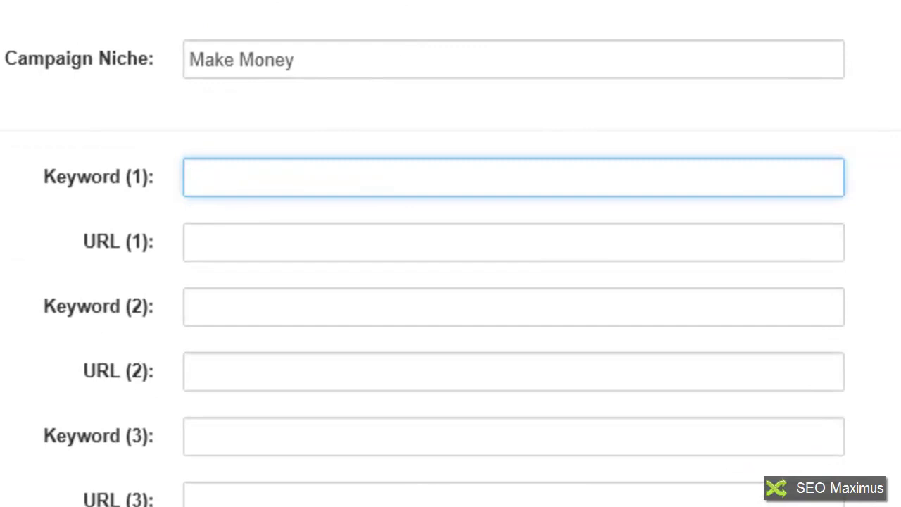
{"action": "type", "text": "Money"}
{"action": "left_click", "coordinate": [190, 242]}
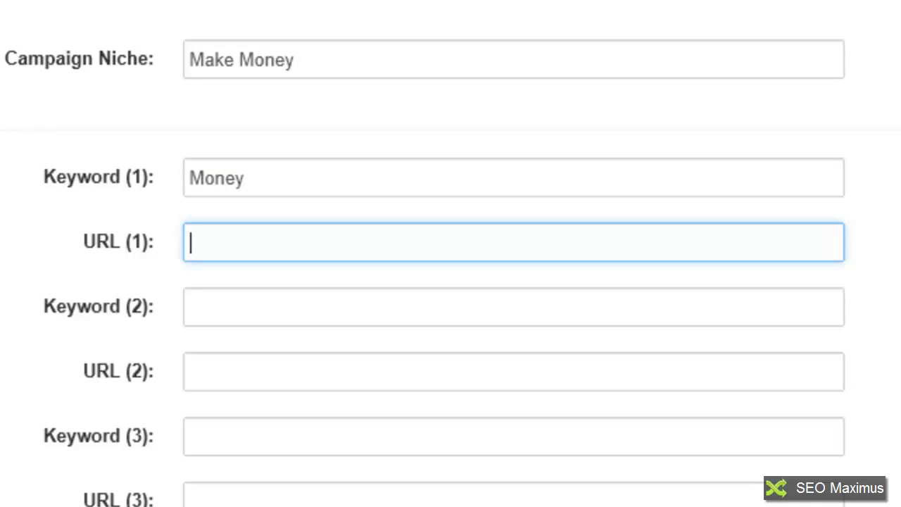
{"action": "type", "text": "http"}
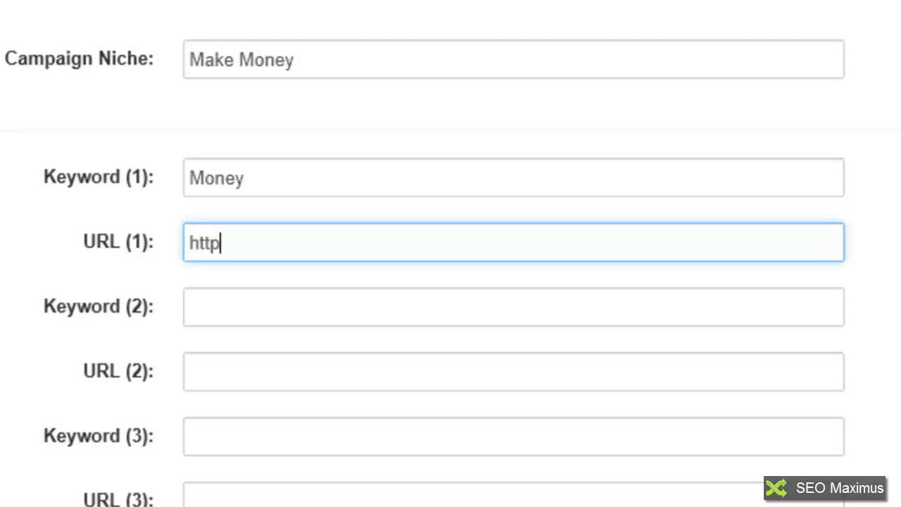
{"action": "type", "text": "://mymoney"}
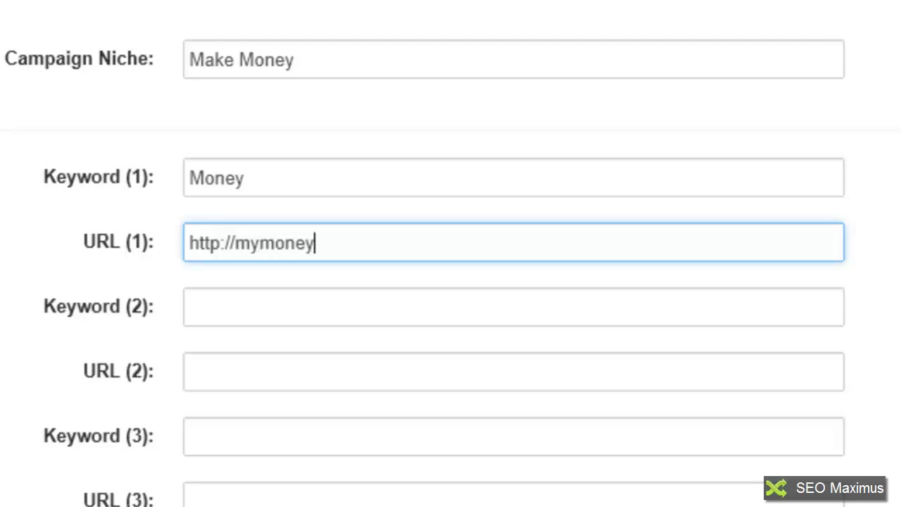
{"action": "type", "text": "site.com"}
{"action": "left_click", "coordinate": [191, 307]}
{"action": "type", "text": "Cash"}
{"action": "left_click", "coordinate": [190, 372]}
{"action": "type", "text": "htt"}
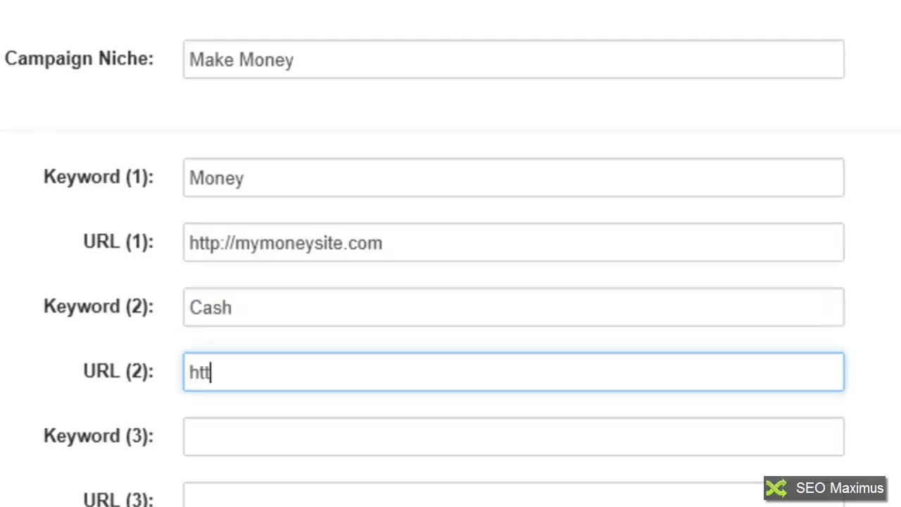
{"action": "type", "text": "p://my"}
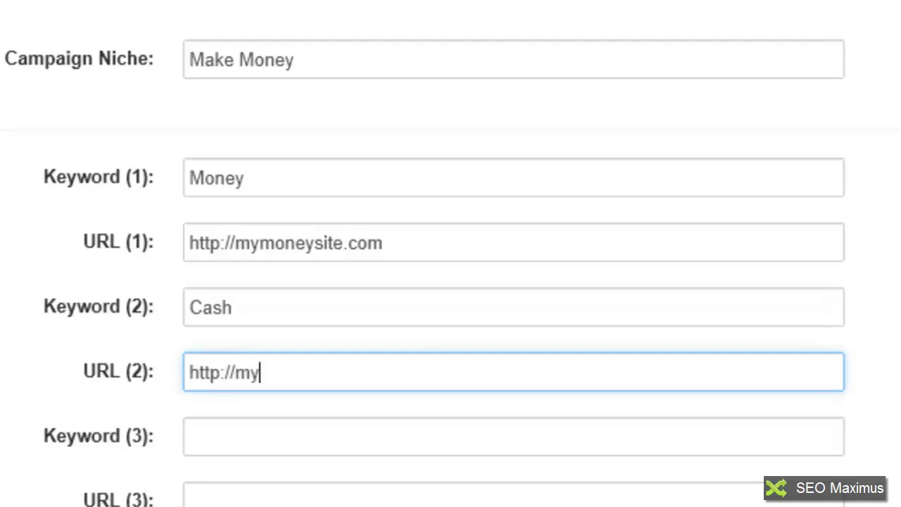
{"action": "type", "text": "cashsite.com"}
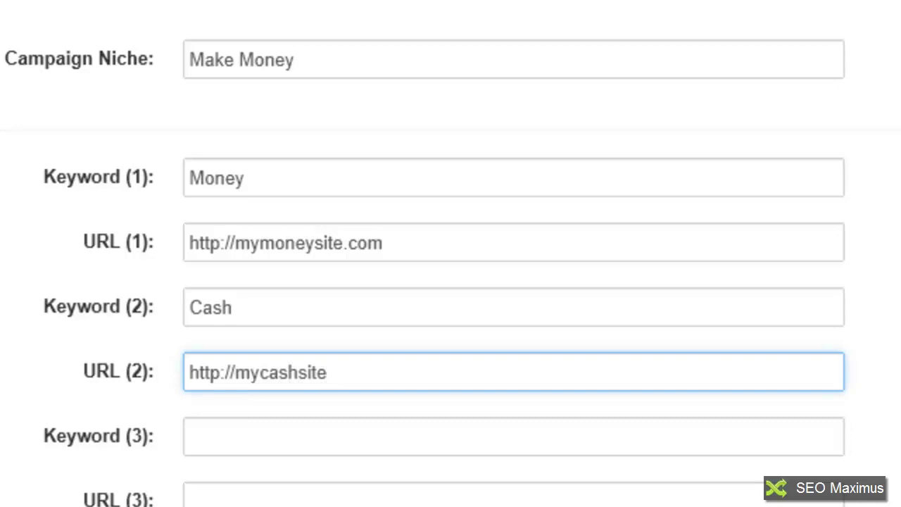
{"action": "left_click", "coordinate": [190, 436]}
{"action": "type", "text": "On"}
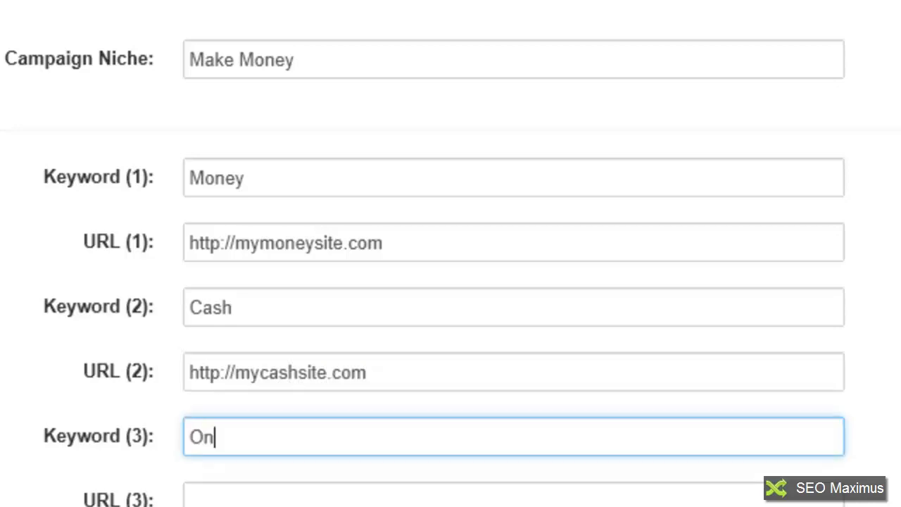
{"action": "type", "text": "line Jobs"}
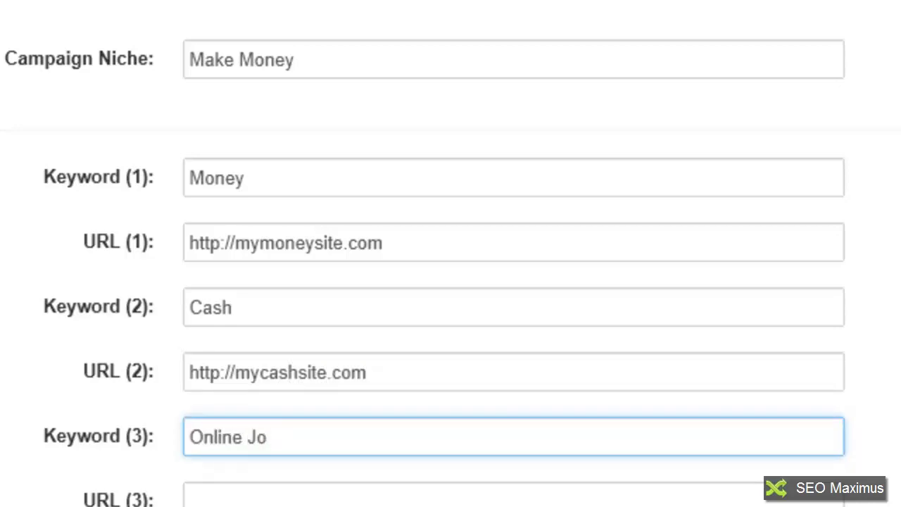
{"action": "left_click", "coordinate": [190, 481]}
{"action": "type", "text": "http://"}
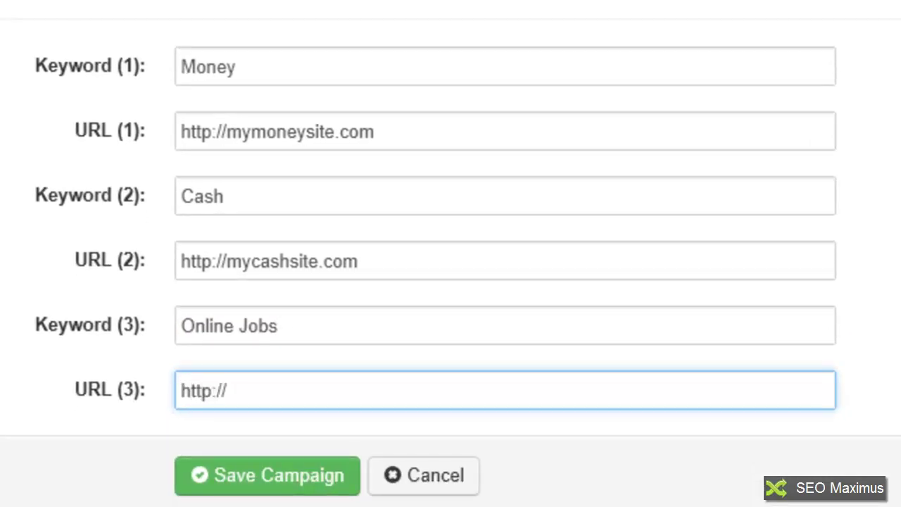
{"action": "type", "text": "myonl"}
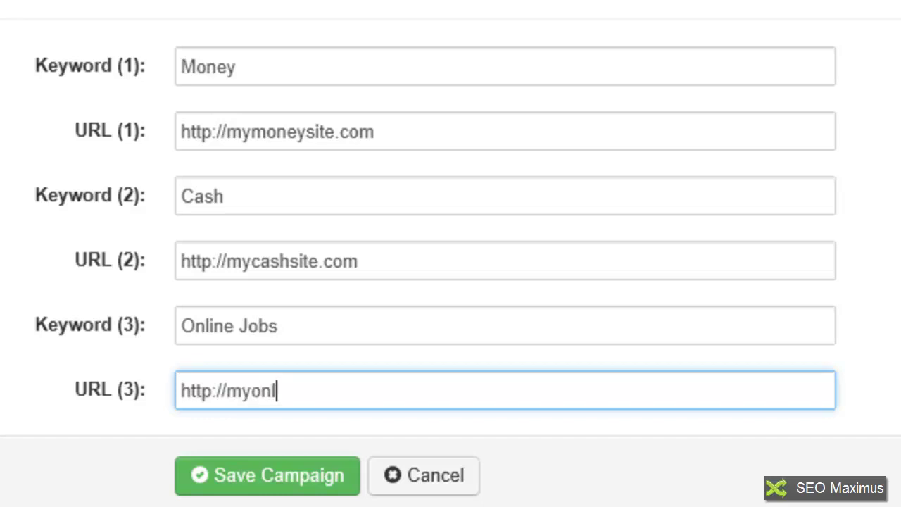
{"action": "type", "text": "inejobssite.com"}
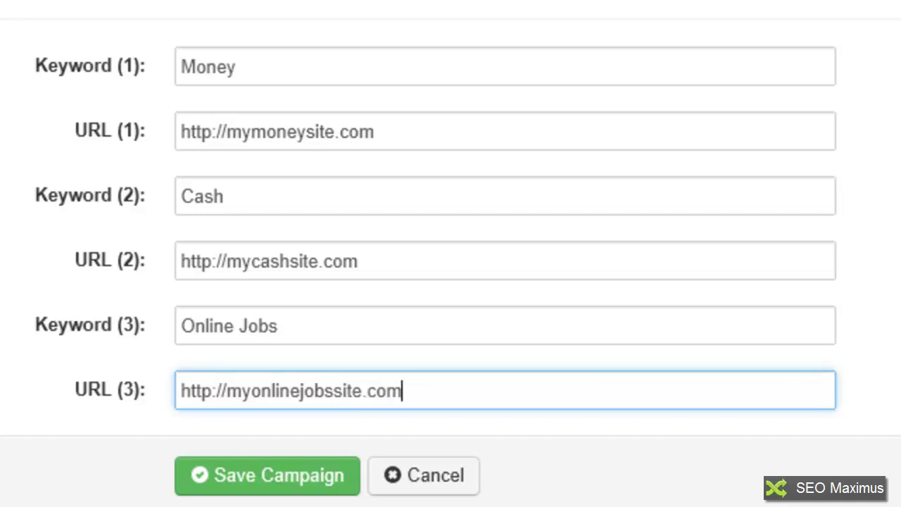
{"action": "left_click", "coordinate": [276, 480]}
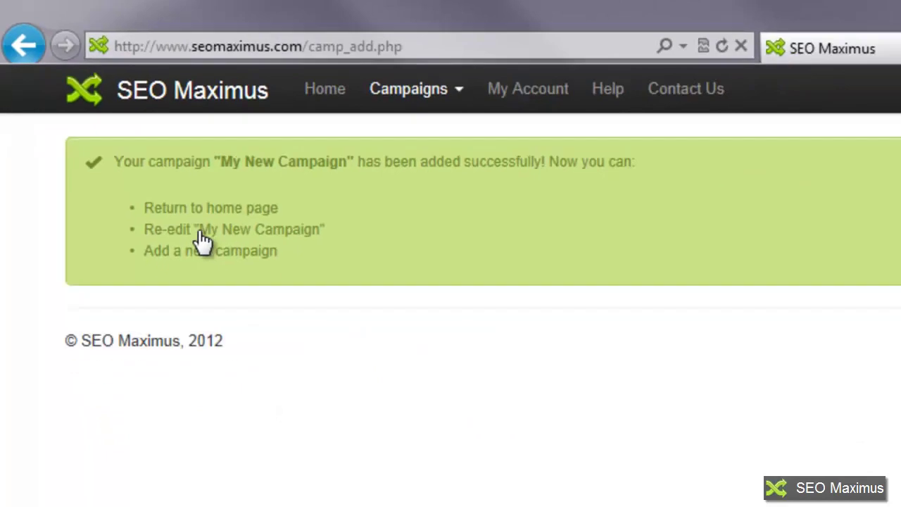
Re-edit the saved campaign, renaming it "My Newer Campaign" and correcting its description to "This is a campaign to review functionality"
{"action": "left_click", "coordinate": [265, 317]}
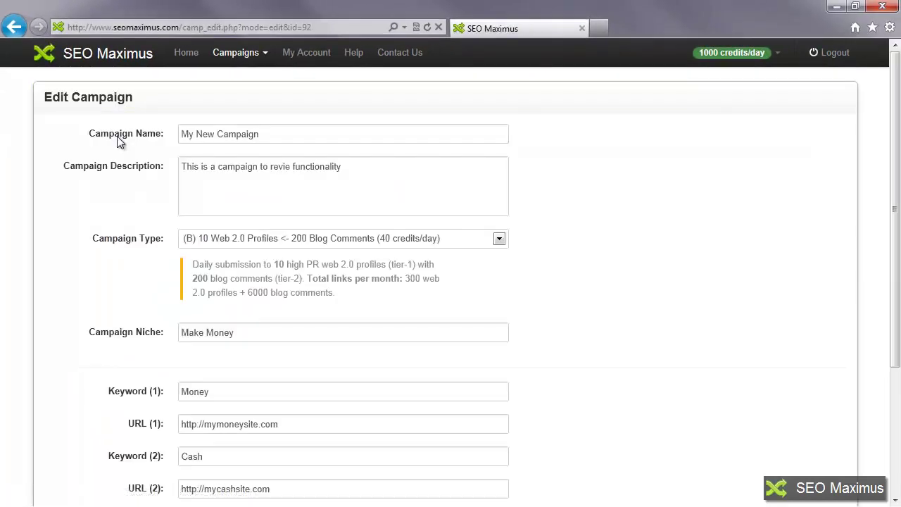
{"action": "left_click", "coordinate": [214, 136]}
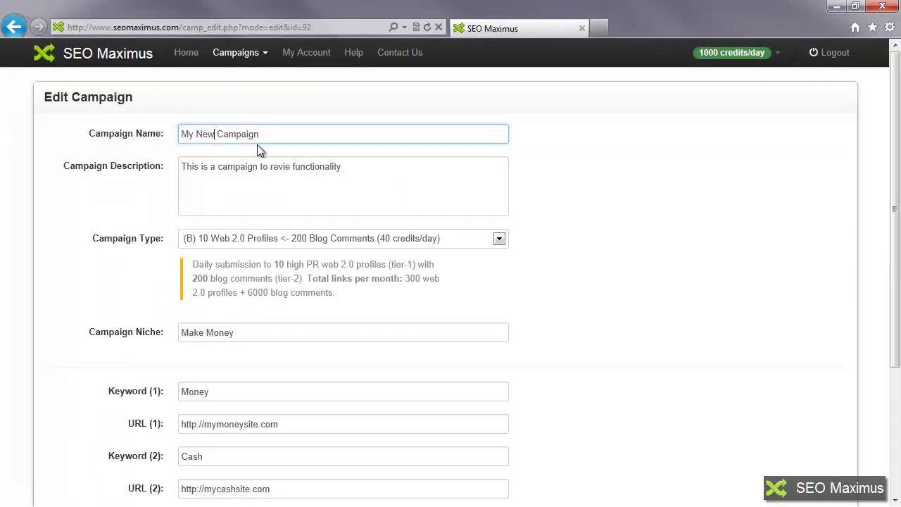
{"action": "type", "text": "er"}
{"action": "left_click", "coordinate": [291, 166]}
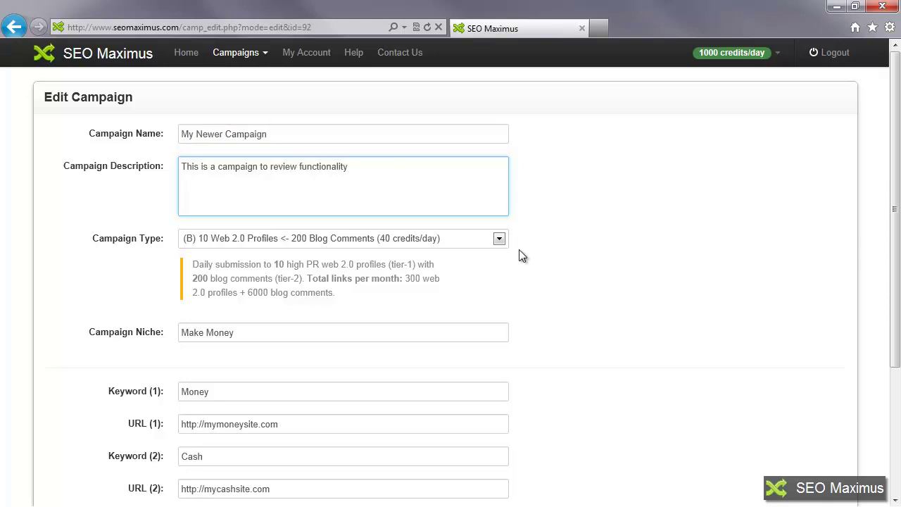
Set the campaign type to "(A) 10 Web 2.0 Properties <- 200 Blog Comments (50 credits/day)" and the niche to "Make Money and work online", and save
{"action": "left_click", "coordinate": [499, 238]}
{"action": "left_click", "coordinate": [325, 264]}
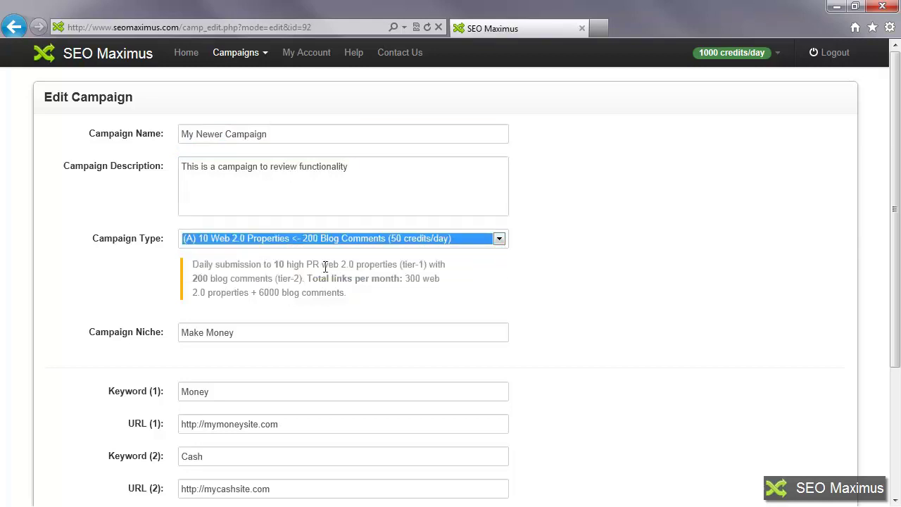
{"action": "left_click", "coordinate": [283, 334]}
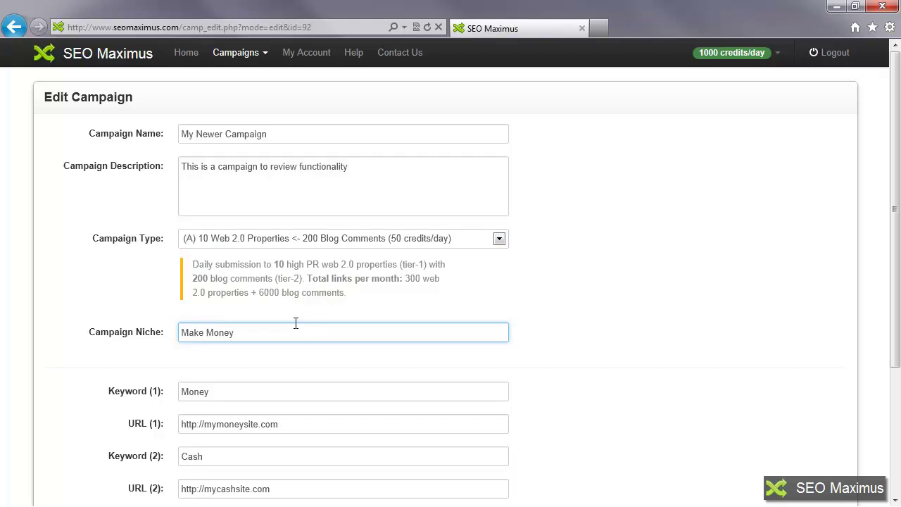
{"action": "type", "text": "and work online"}
{"action": "scroll", "coordinate": [295, 322], "scroll_direction": "down", "scroll_amount": 5}
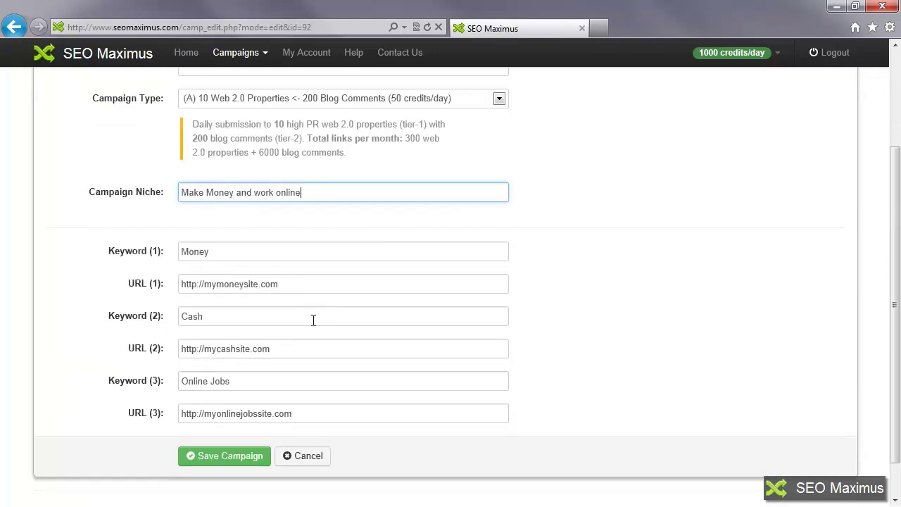
{"action": "left_click", "coordinate": [215, 408]}
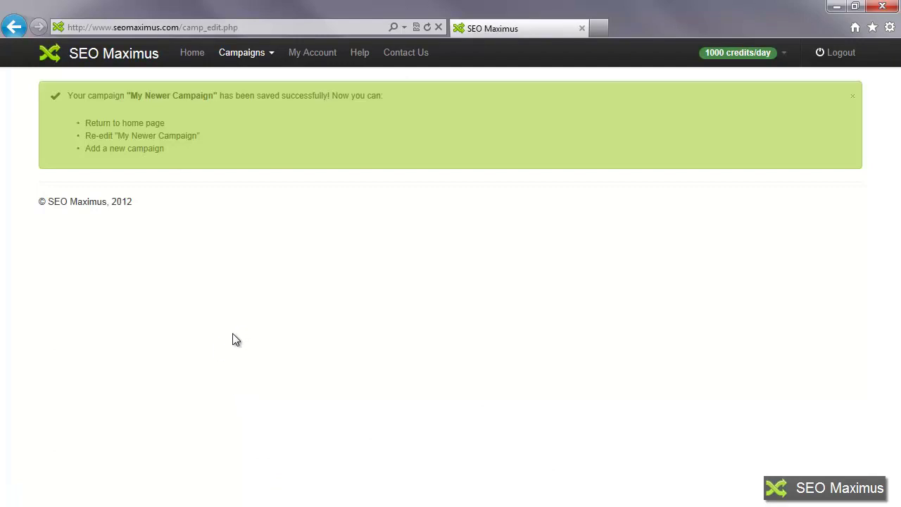
Reopen "My Newer Campaign" for editing from the home page's campaign list and rename it "My New Campaign"
{"action": "left_click", "coordinate": [143, 125]}
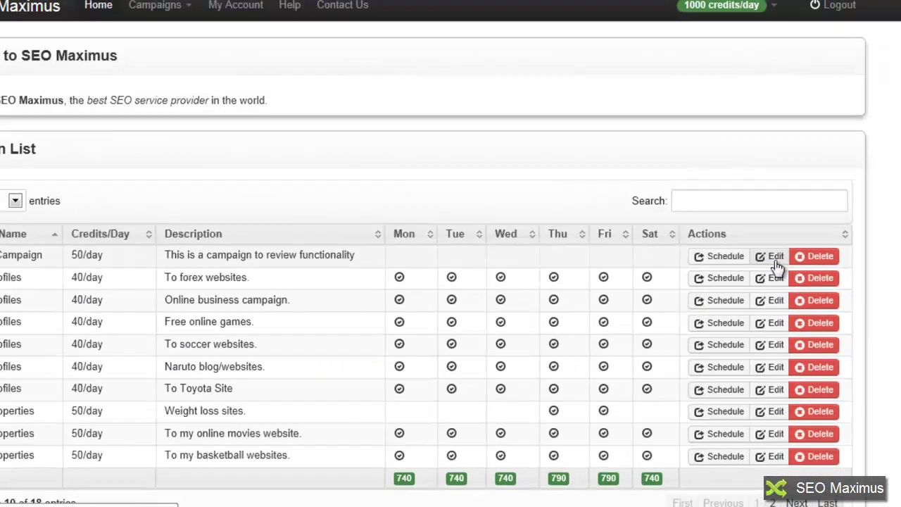
{"action": "left_click", "coordinate": [746, 161]}
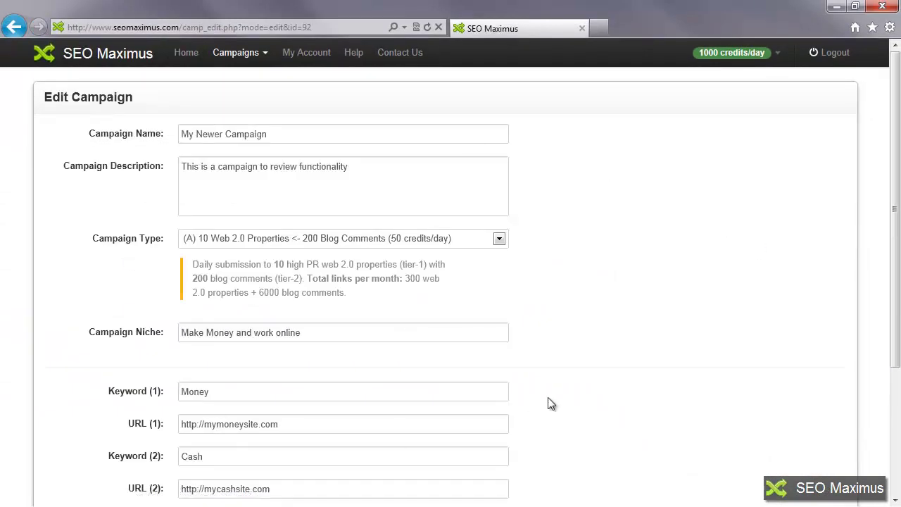
{"action": "left_click", "coordinate": [308, 138]}
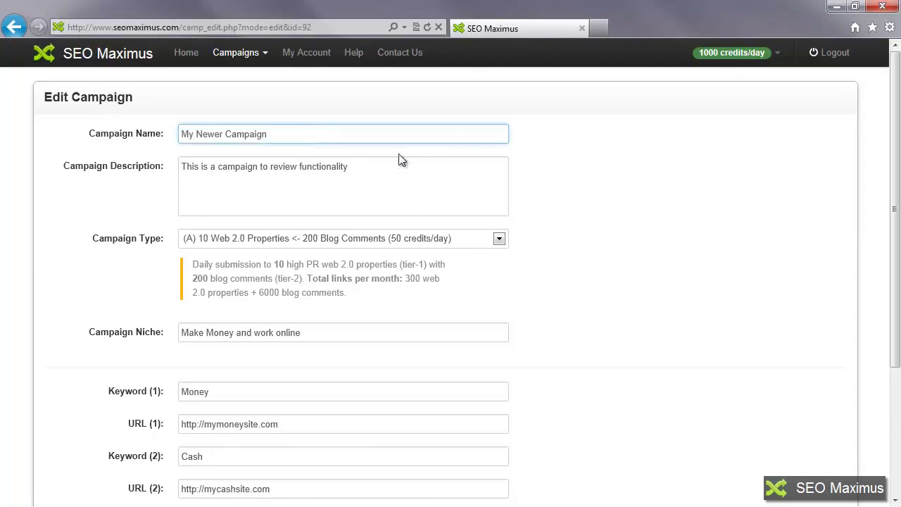
{"action": "left_click", "coordinate": [222, 134]}
{"action": "key", "text": "BackSpace"}
{"action": "key", "text": "BackSpace"}
{"action": "scroll", "coordinate": [306, 222], "scroll_direction": "down", "scroll_amount": 3}
Set the first keyword to "Money Making" and the second to "Cash Websites", and save the campaign
{"action": "left_click", "coordinate": [244, 252]}
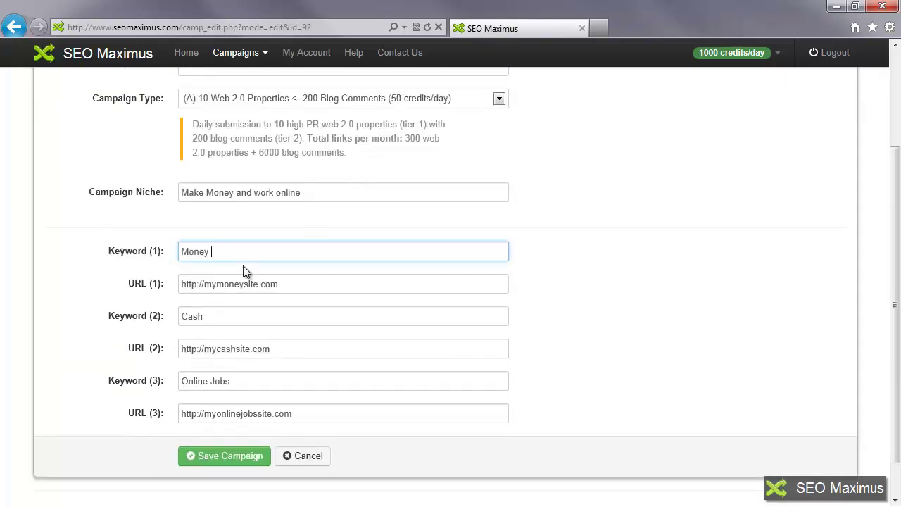
{"action": "type", "text": "Making"}
{"action": "left_click", "coordinate": [223, 317]}
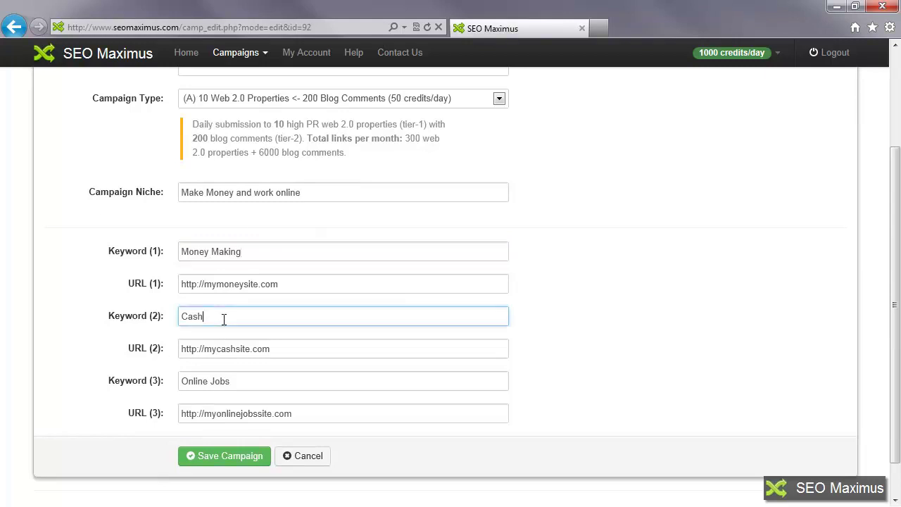
{"action": "type", "text": "WEbsites"}
{"action": "key", "text": "BackSpace"}
{"action": "type", "text": "e"}
{"action": "left_click", "coordinate": [241, 462]}
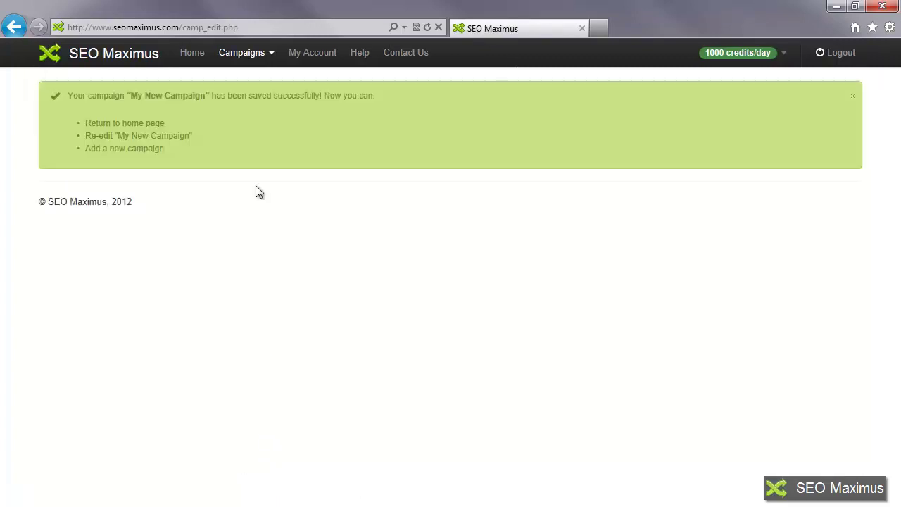
Return to the home page and schedule "My New Campaign" for Tuesday and Thursday
{"action": "left_click", "coordinate": [130, 122]}
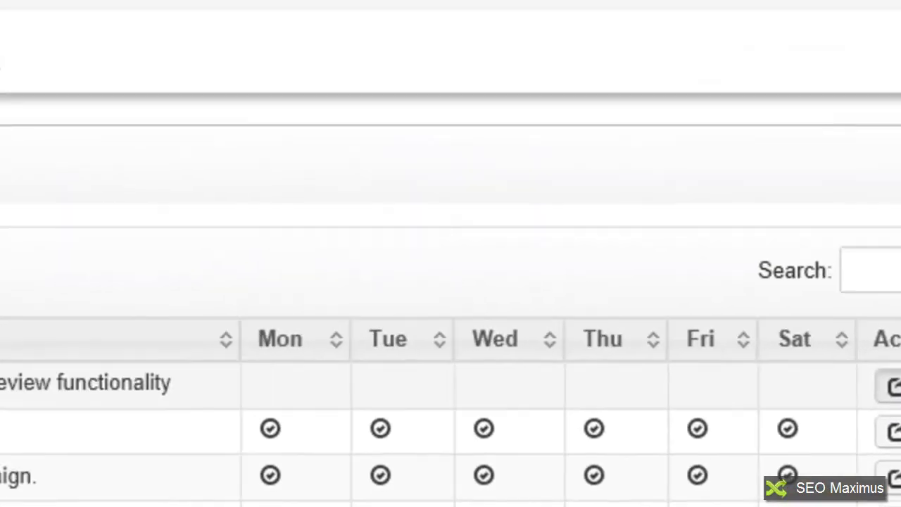
{"action": "left_click", "coordinate": [561, 184]}
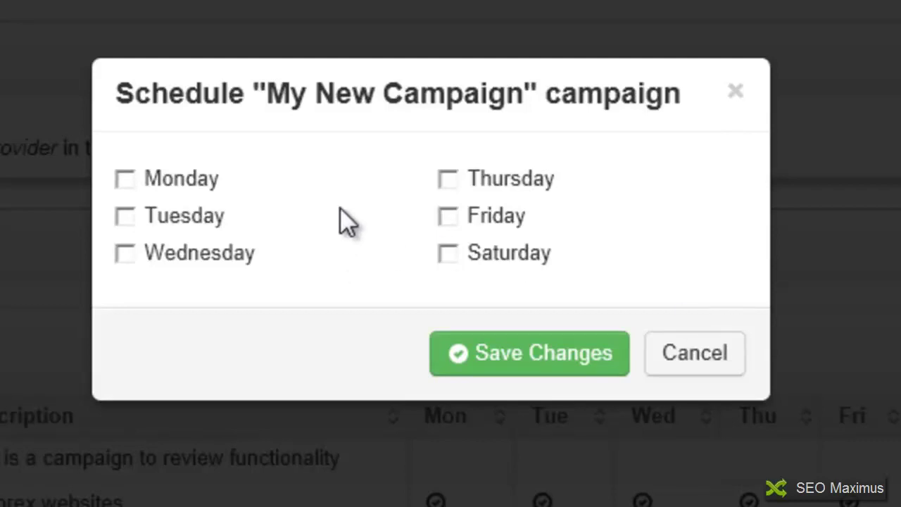
{"action": "left_click", "coordinate": [125, 217]}
{"action": "left_click", "coordinate": [448, 180]}
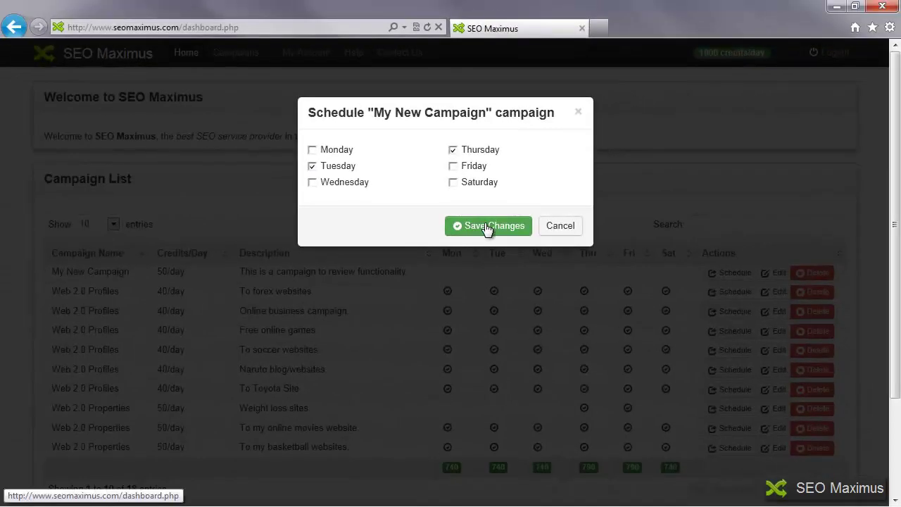
{"action": "left_click", "coordinate": [484, 225]}
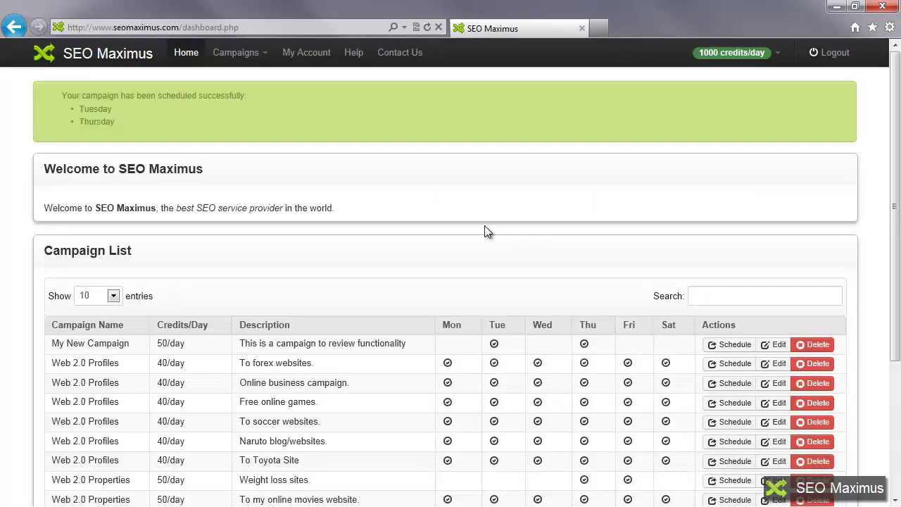
Remove Tuesday and Thursday from the schedule of the "Web 2.0 Profiles" campaign for forex websites and save it
{"action": "scroll", "coordinate": [504, 288], "scroll_direction": "down", "scroll_amount": 2}
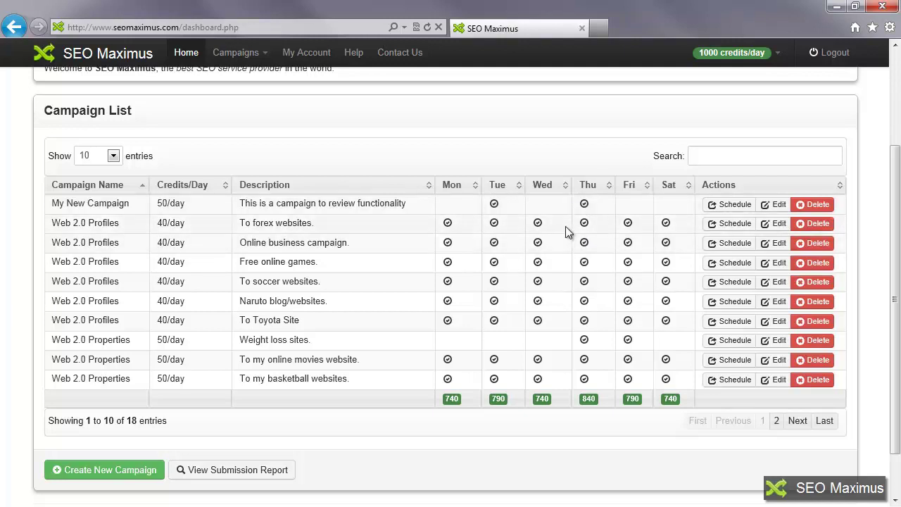
{"action": "left_click", "coordinate": [740, 225]}
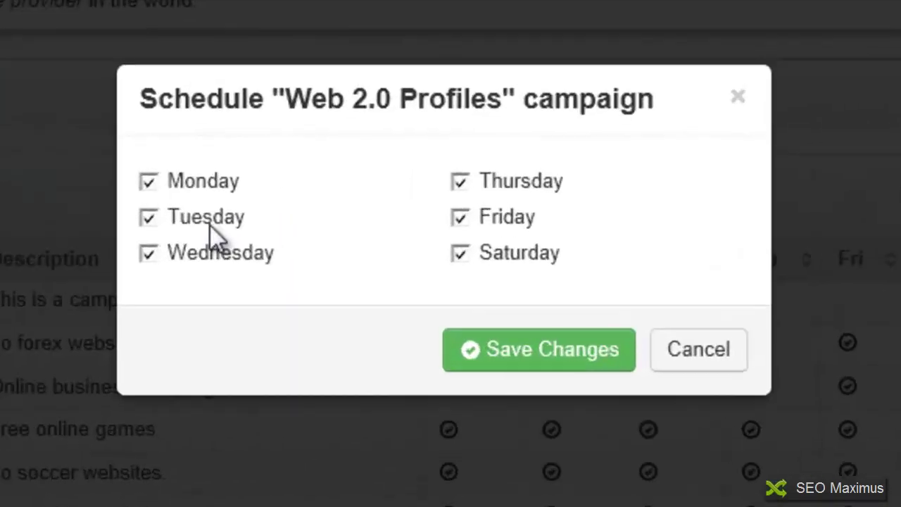
{"action": "left_click", "coordinate": [147, 217]}
{"action": "left_click", "coordinate": [460, 184]}
{"action": "left_click", "coordinate": [497, 228]}
Show 25 entries in the campaign list and review the credit totals per day
{"action": "scroll", "coordinate": [650, 392], "scroll_direction": "down", "scroll_amount": 1}
{"action": "scroll", "coordinate": [650, 387], "scroll_direction": "down", "scroll_amount": 2}
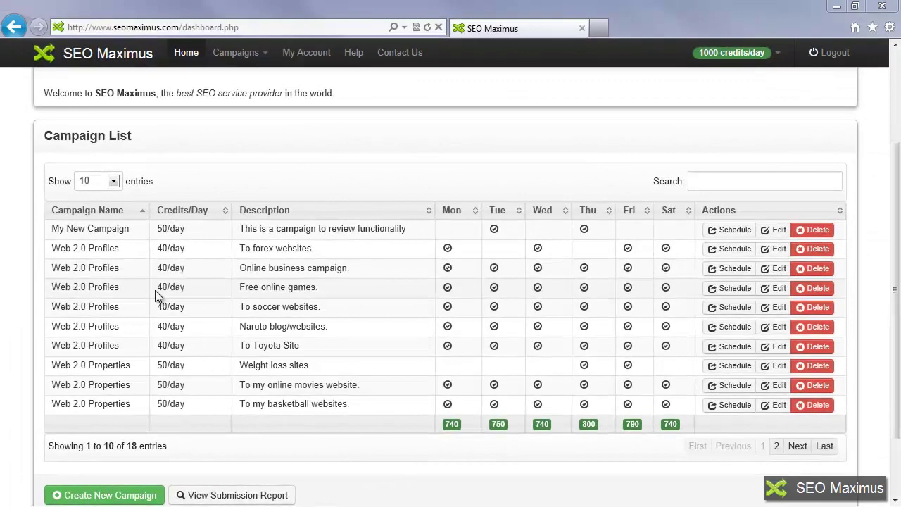
{"action": "left_click", "coordinate": [112, 182]}
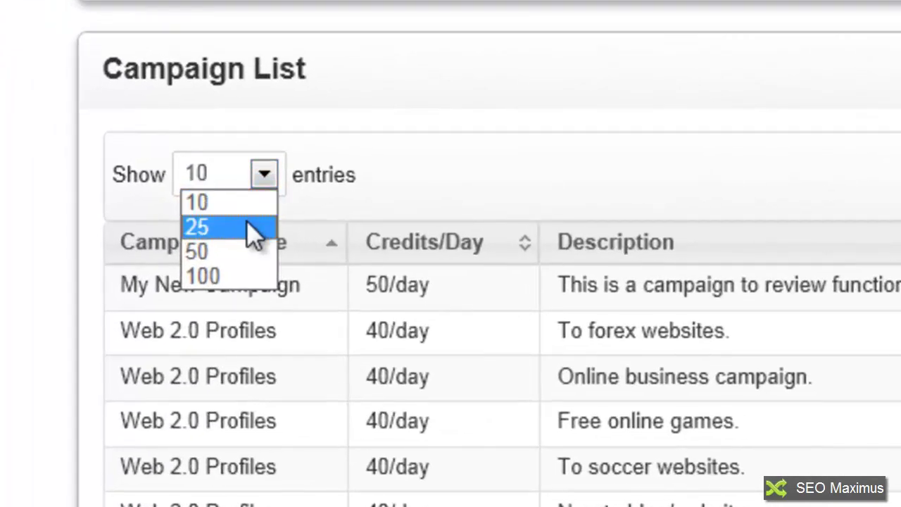
{"action": "left_click", "coordinate": [246, 224]}
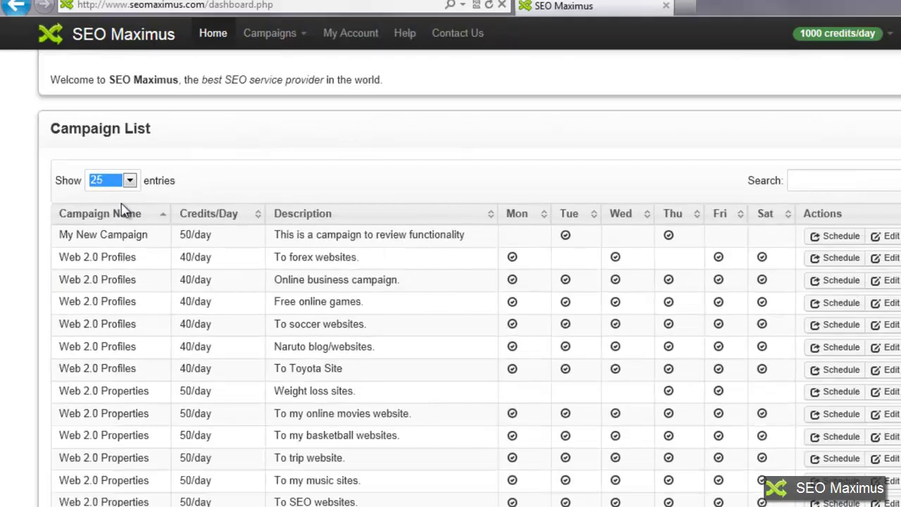
{"action": "scroll", "coordinate": [291, 253], "scroll_direction": "down", "scroll_amount": 5}
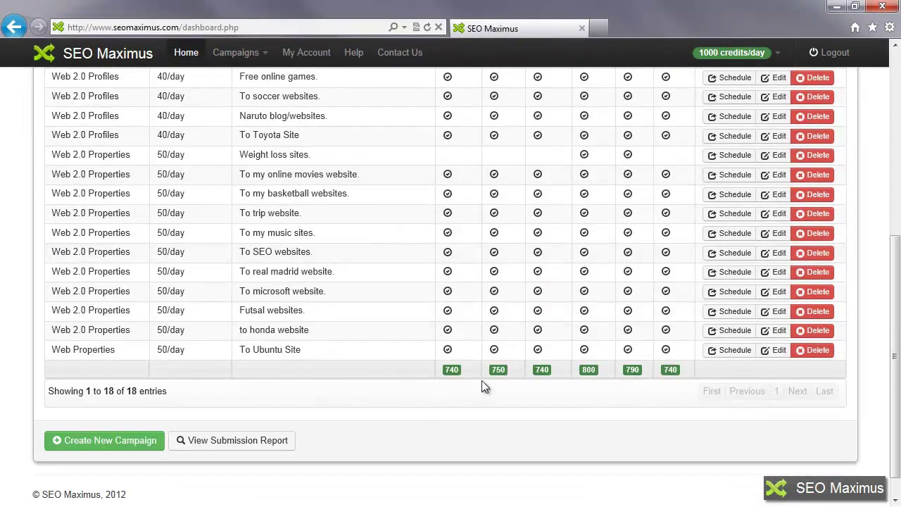
Delete "My New Campaign" from the campaign list and confirm the deletion
{"action": "scroll", "coordinate": [597, 402], "scroll_direction": "up", "scroll_amount": 1}
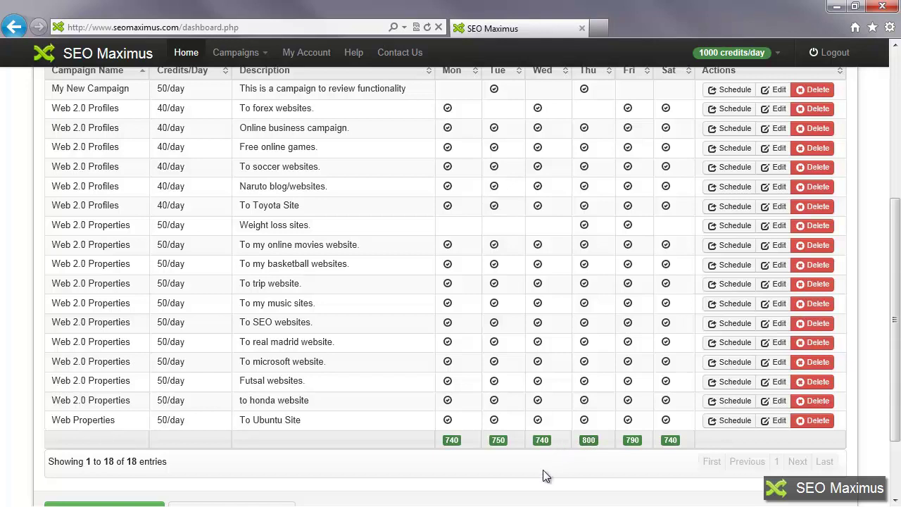
{"action": "scroll", "coordinate": [543, 470], "scroll_direction": "up", "scroll_amount": 1}
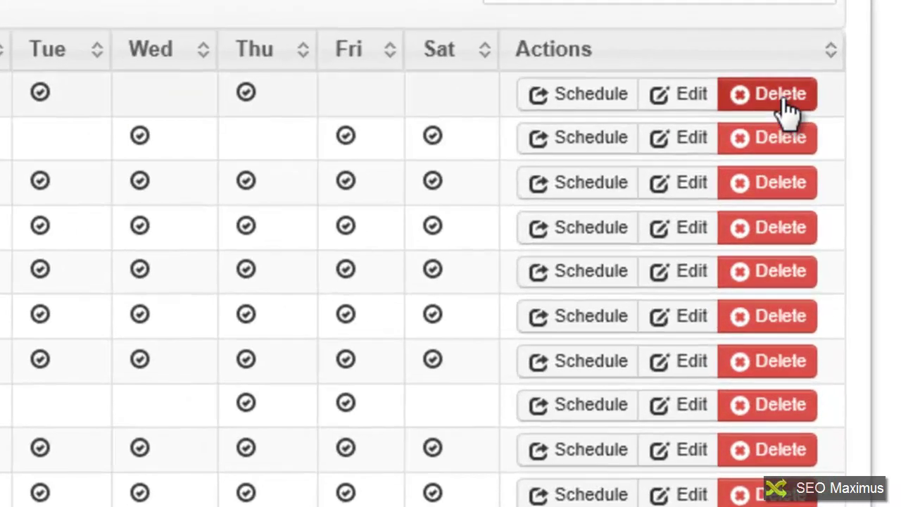
{"action": "left_click", "coordinate": [786, 111]}
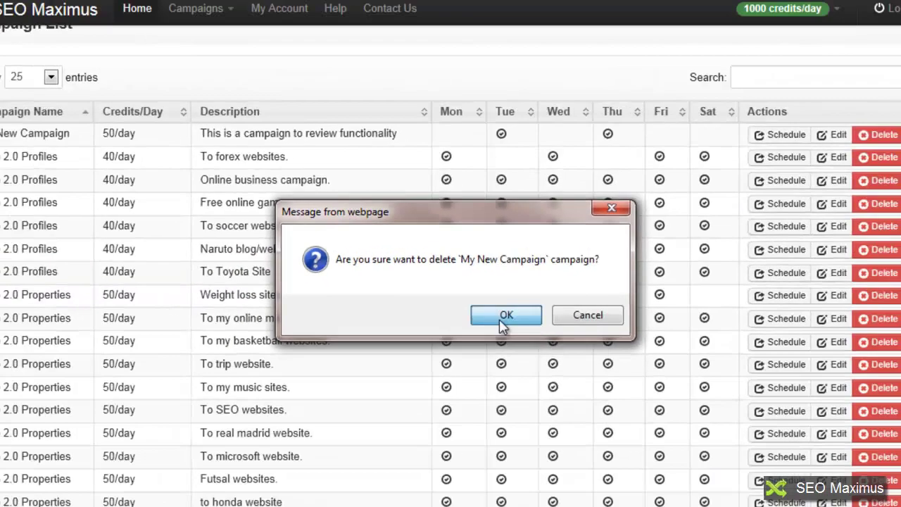
{"action": "left_click", "coordinate": [524, 344]}
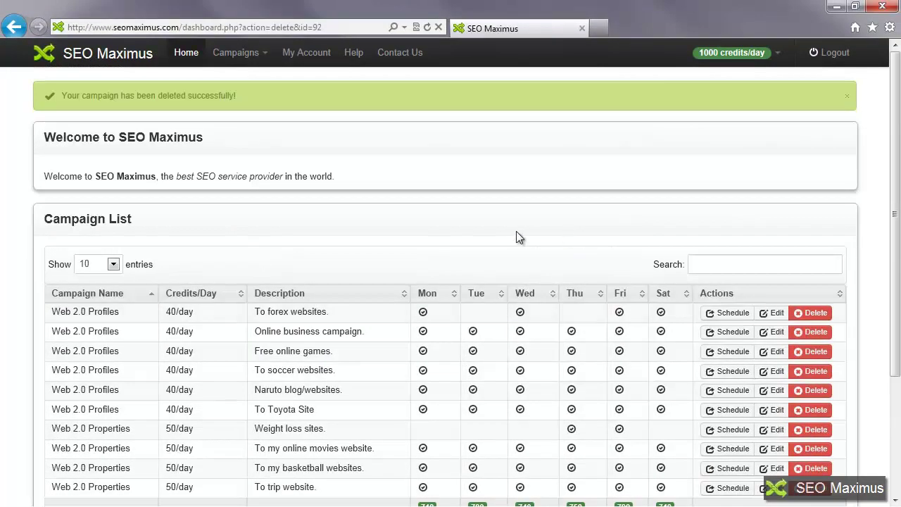
Add Tuesday and Thursday to the schedule of the "Web 2.0 Profiles" campaign for forex websites and save the changes
{"action": "scroll", "coordinate": [516, 232], "scroll_direction": "down", "scroll_amount": 4}
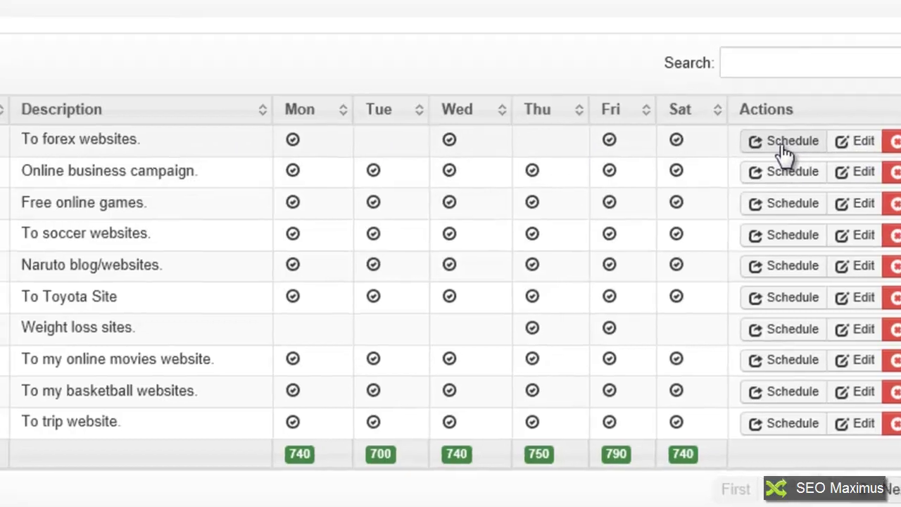
{"action": "left_click", "coordinate": [774, 138]}
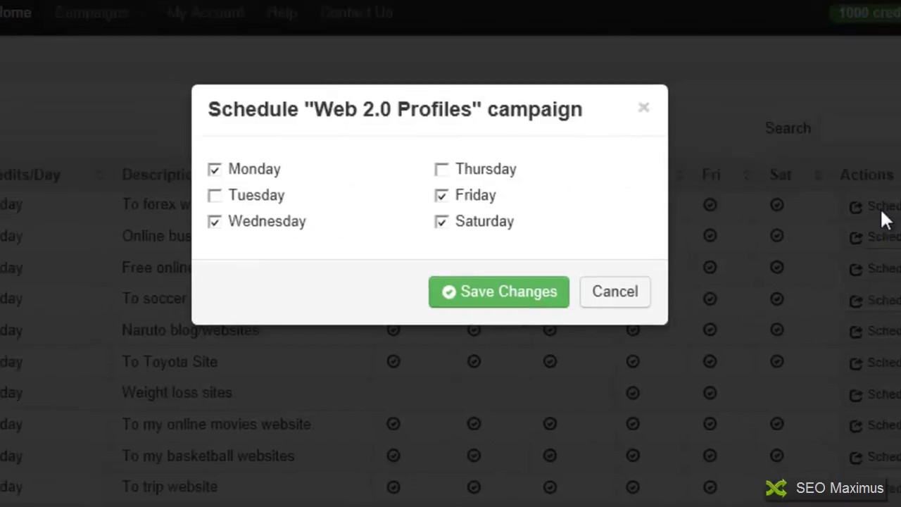
{"action": "left_click", "coordinate": [296, 208]}
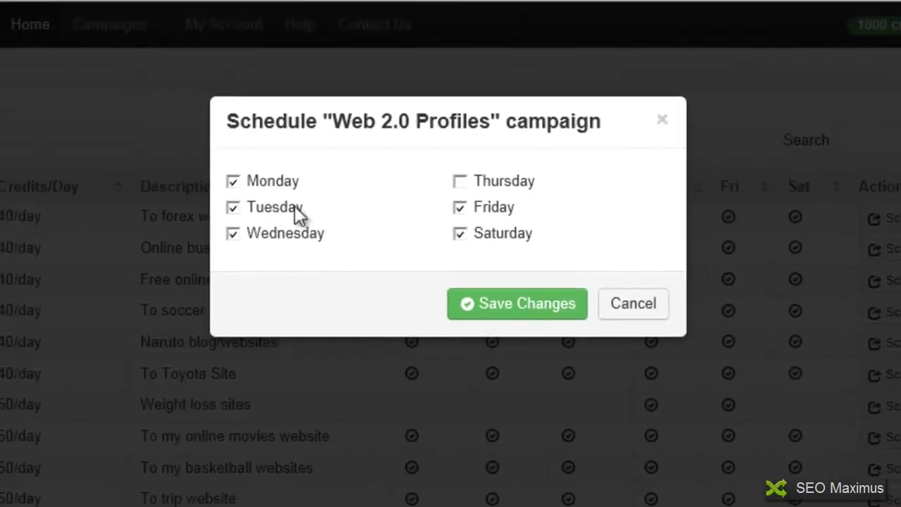
{"action": "left_click", "coordinate": [462, 177]}
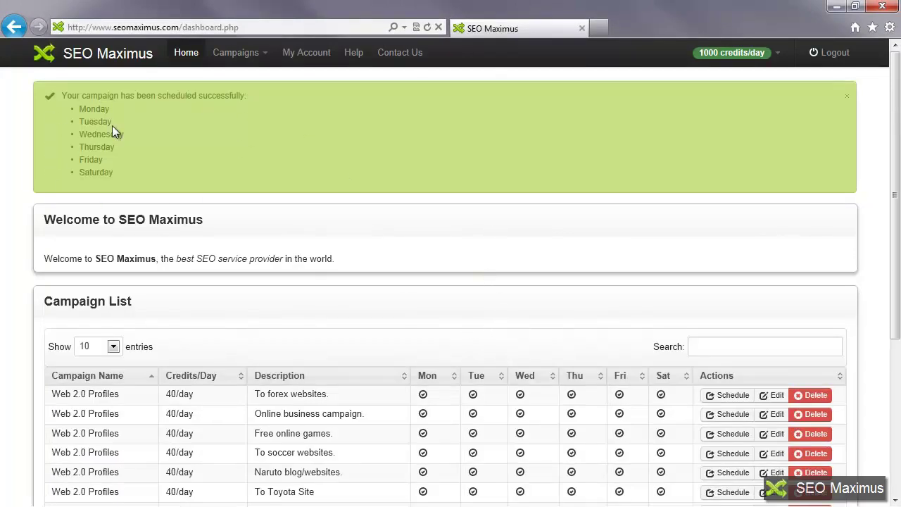
Check the scheduled days of the "Weight loss sites." campaign against the daily credit totals
{"action": "scroll", "coordinate": [339, 293], "scroll_direction": "down", "scroll_amount": 3}
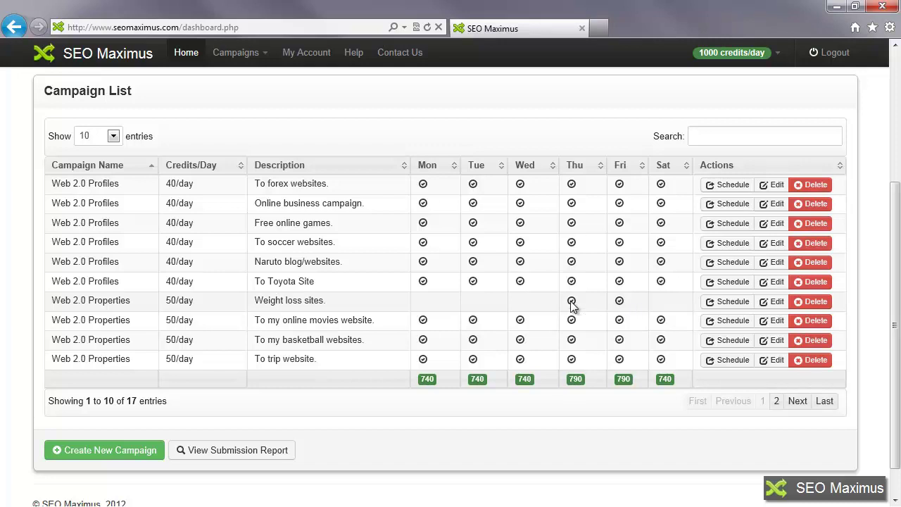
{"action": "left_click_drag", "start_coordinate": [331, 301], "coordinate": [262, 307]}
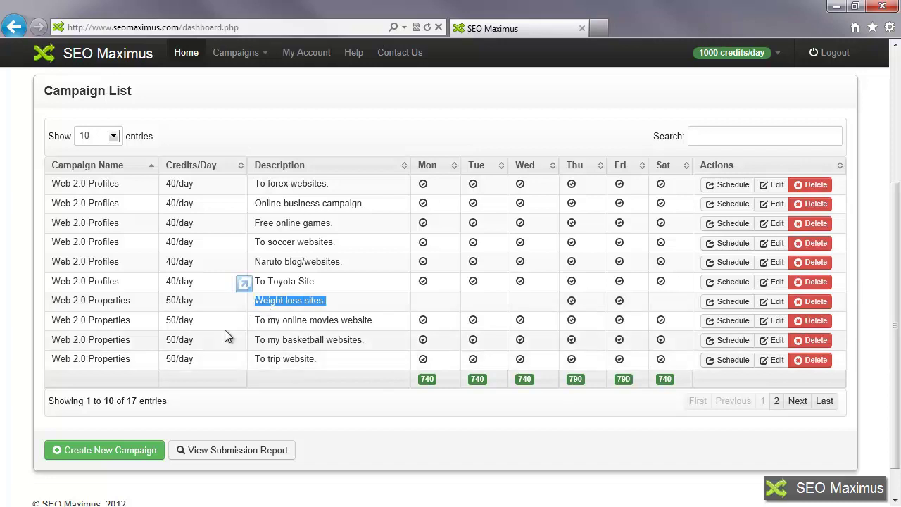
{"action": "left_click", "coordinate": [373, 242]}
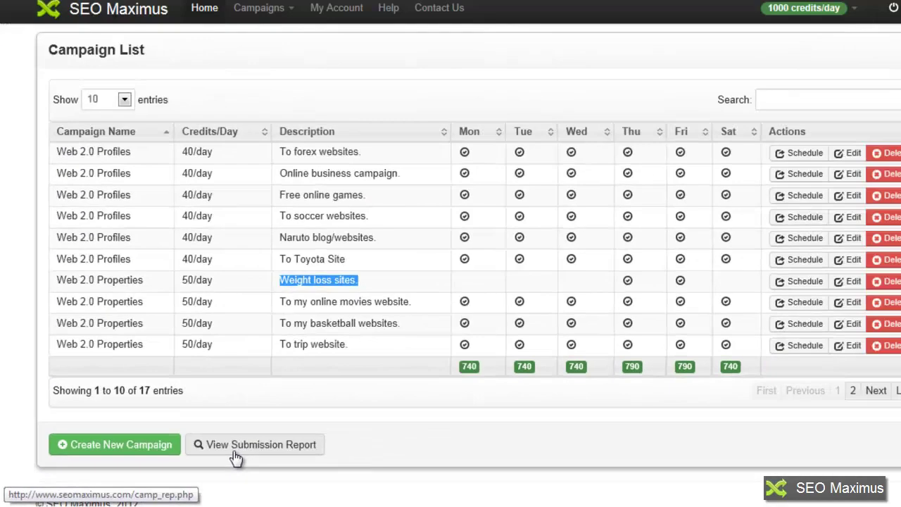
Open the submission report for all campaigns and show 25 entries
{"action": "left_click", "coordinate": [479, 405]}
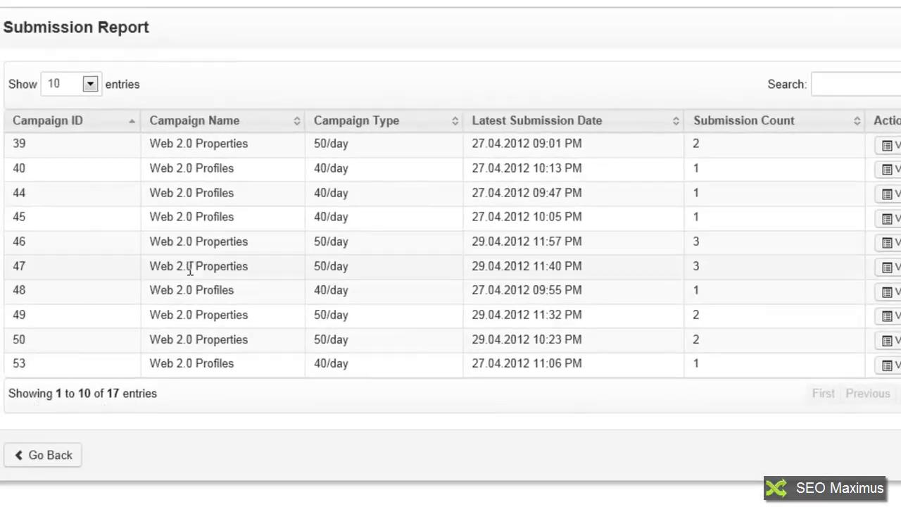
{"action": "left_click", "coordinate": [91, 84]}
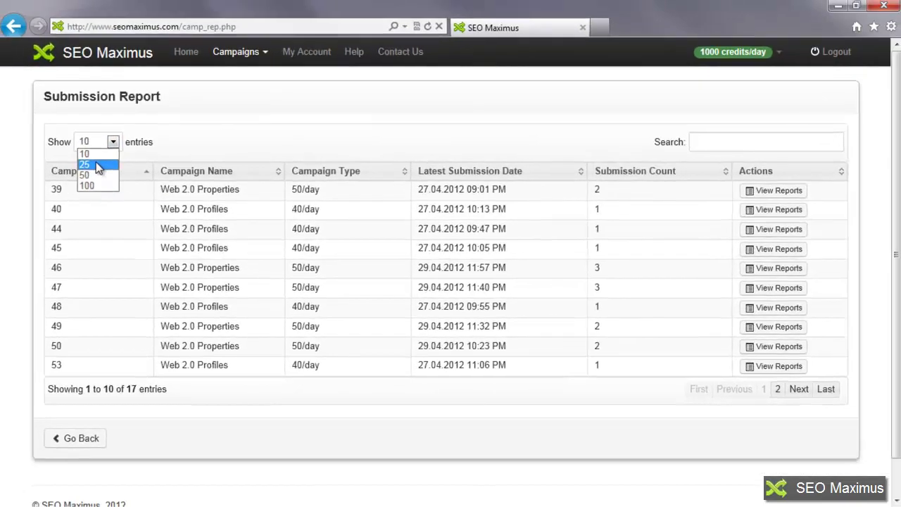
{"action": "left_click", "coordinate": [96, 165]}
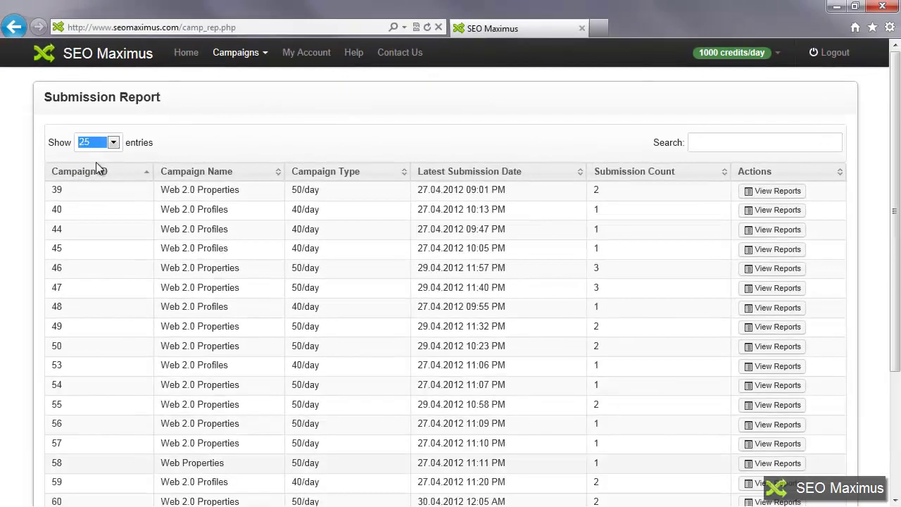
Open the reports of campaign ID 46 and expand the full link list of its 25.04.2012 04:31 AM submission
{"action": "scroll", "coordinate": [218, 220], "scroll_direction": "down", "scroll_amount": 1}
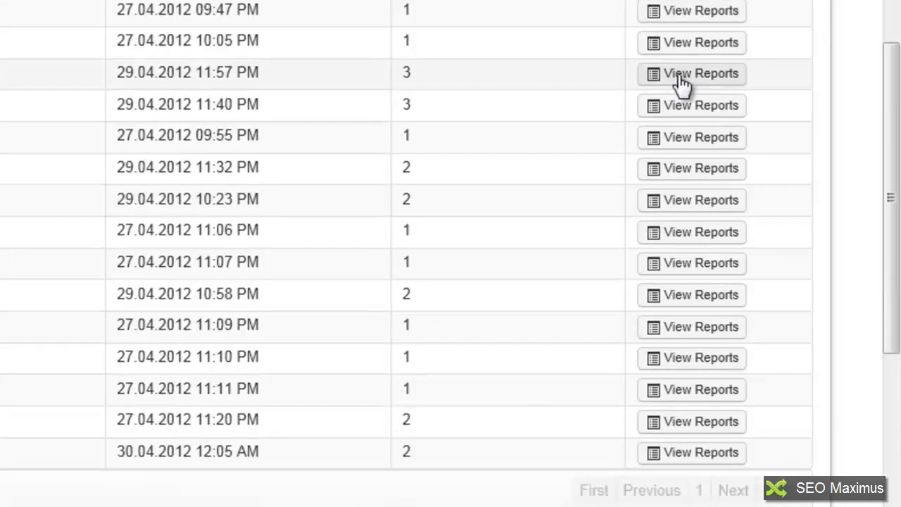
{"action": "left_click", "coordinate": [681, 79]}
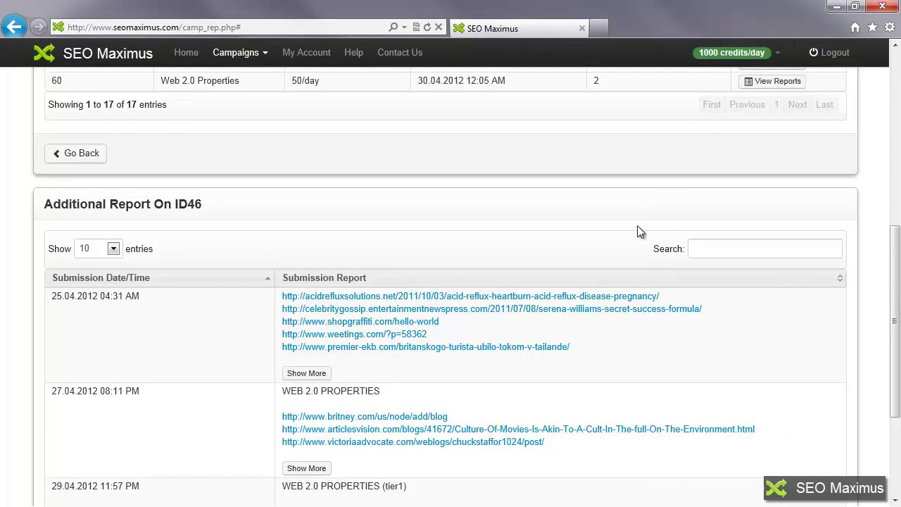
{"action": "scroll", "coordinate": [639, 233], "scroll_direction": "down", "scroll_amount": 2}
{"action": "scroll", "coordinate": [639, 230], "scroll_direction": "down", "scroll_amount": 2}
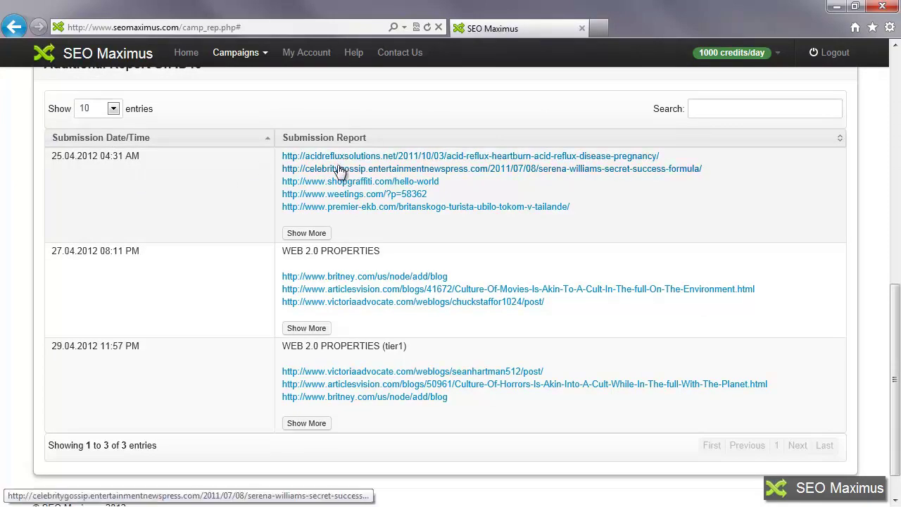
{"action": "left_click", "coordinate": [320, 236]}
Look through the expanded list of submitted links for campaign ID 46, and return to the start of the submission report
{"action": "scroll", "coordinate": [415, 264], "scroll_direction": "down", "scroll_amount": 5}
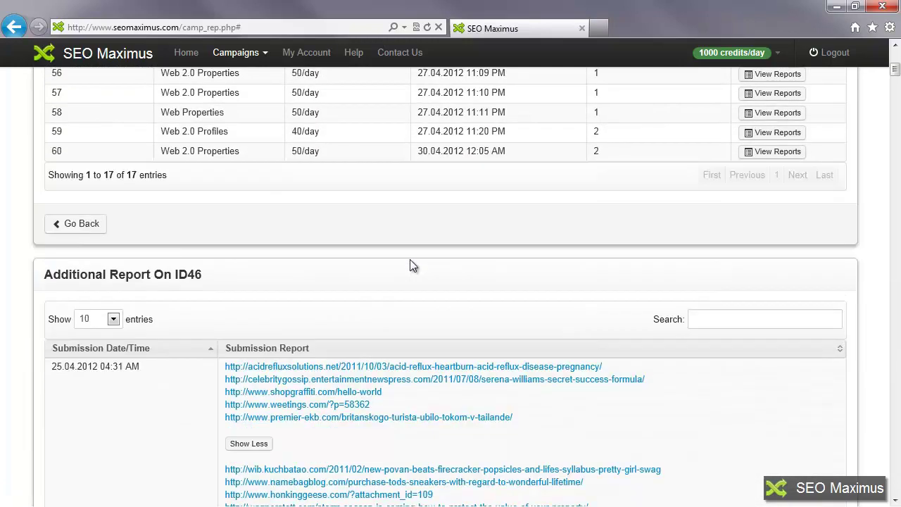
{"action": "scroll", "coordinate": [414, 265], "scroll_direction": "down", "scroll_amount": 4}
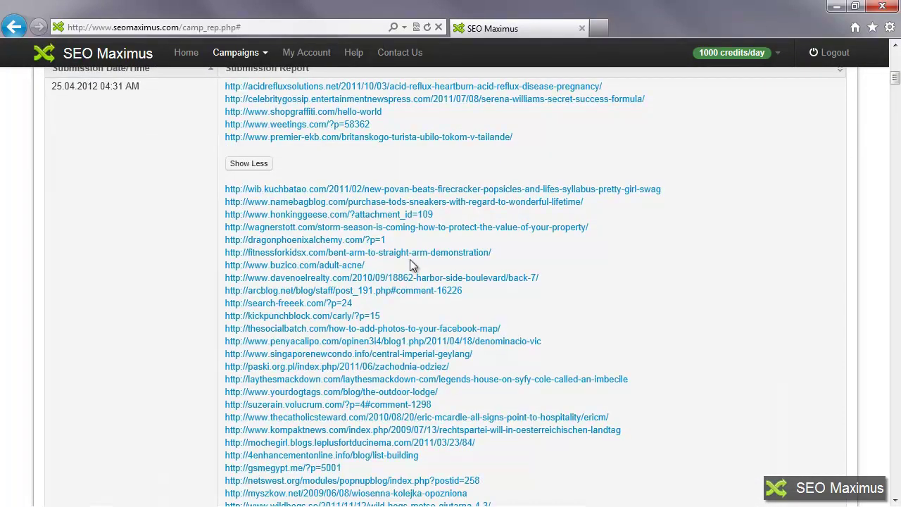
{"action": "scroll", "coordinate": [412, 266], "scroll_direction": "down", "scroll_amount": 5}
{"action": "scroll", "coordinate": [412, 265], "scroll_direction": "down", "scroll_amount": 6}
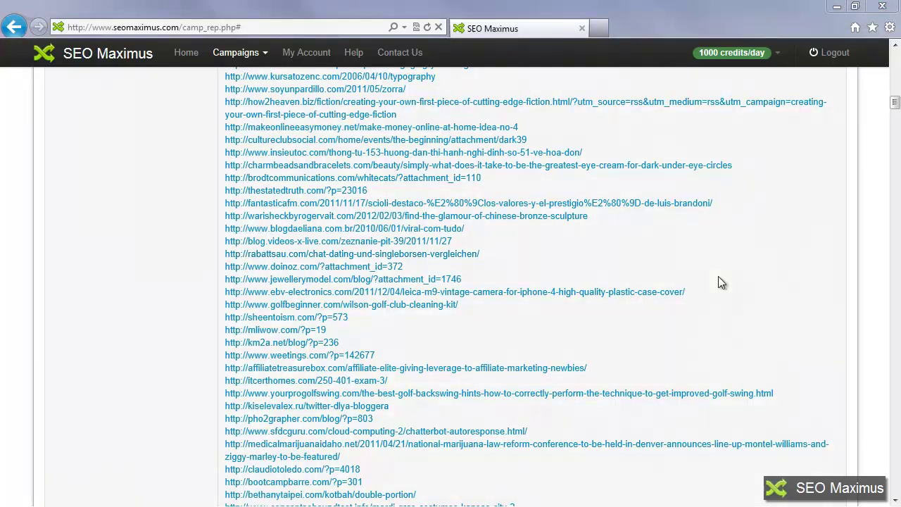
{"action": "left_click_drag", "start_coordinate": [894, 105], "coordinate": [894, 75]}
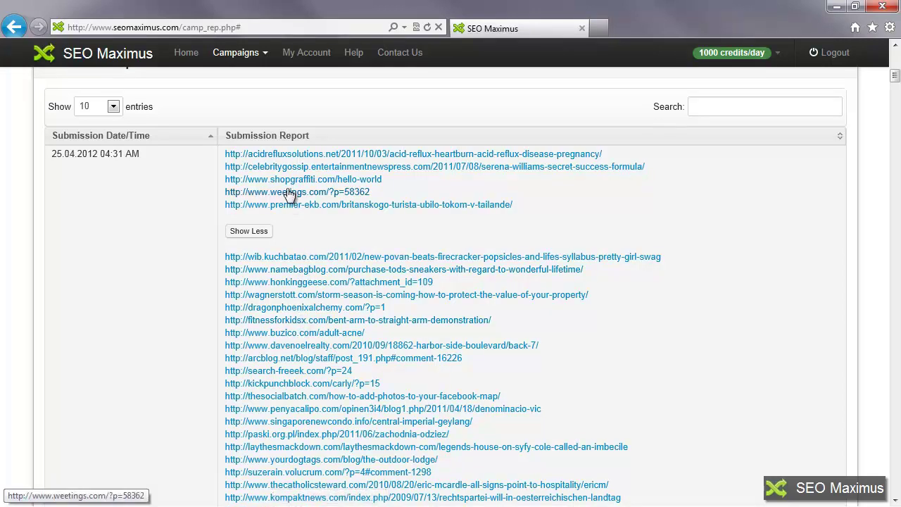
{"action": "scroll", "coordinate": [731, 354], "scroll_direction": "up", "scroll_amount": 2}
{"action": "scroll", "coordinate": [730, 353], "scroll_direction": "up", "scroll_amount": 3}
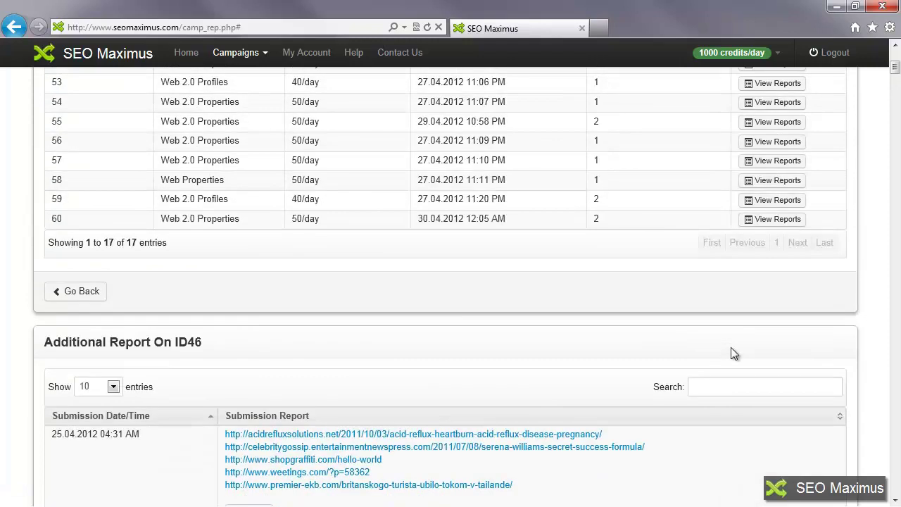
{"action": "scroll", "coordinate": [635, 360], "scroll_direction": "up", "scroll_amount": 1}
{"action": "scroll", "coordinate": [635, 360], "scroll_direction": "up", "scroll_amount": 3}
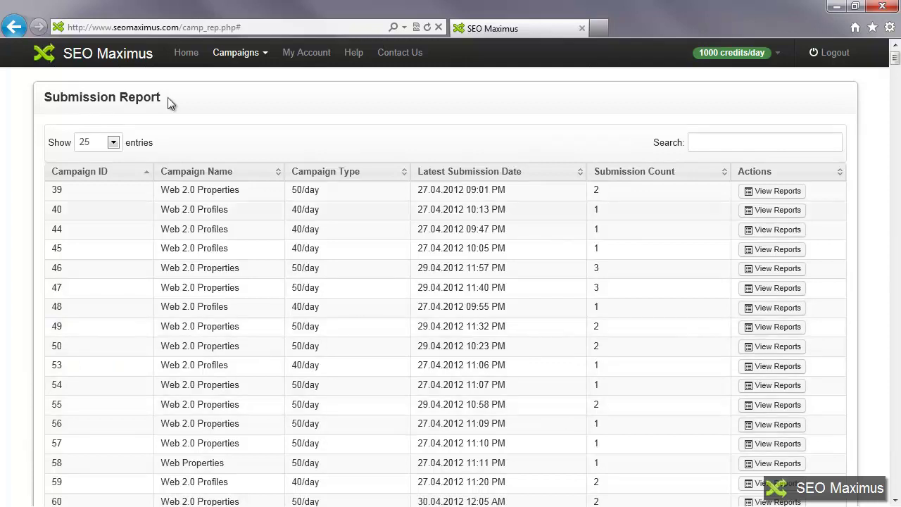
Return to the home page, open the "Online business campaign." entry for editing, and review its keywords and URLs
{"action": "left_click", "coordinate": [179, 58]}
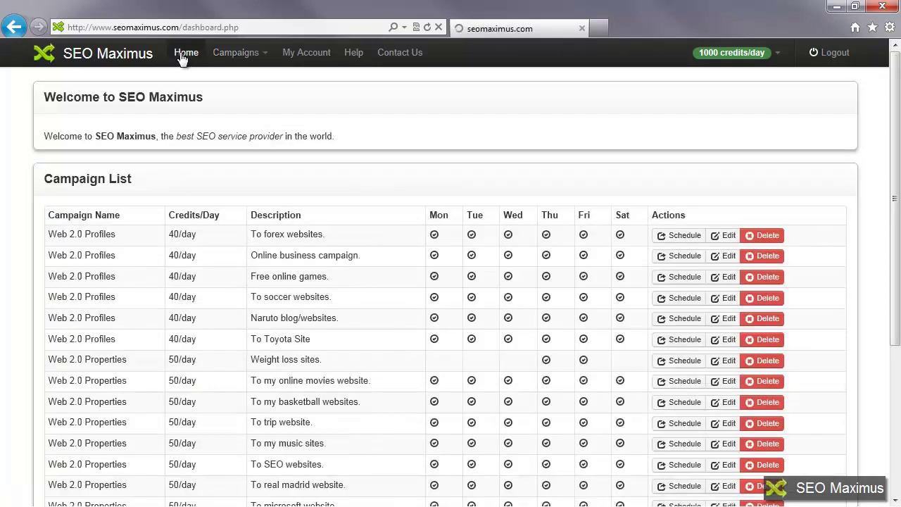
{"action": "scroll", "coordinate": [393, 238], "scroll_direction": "down", "scroll_amount": 1}
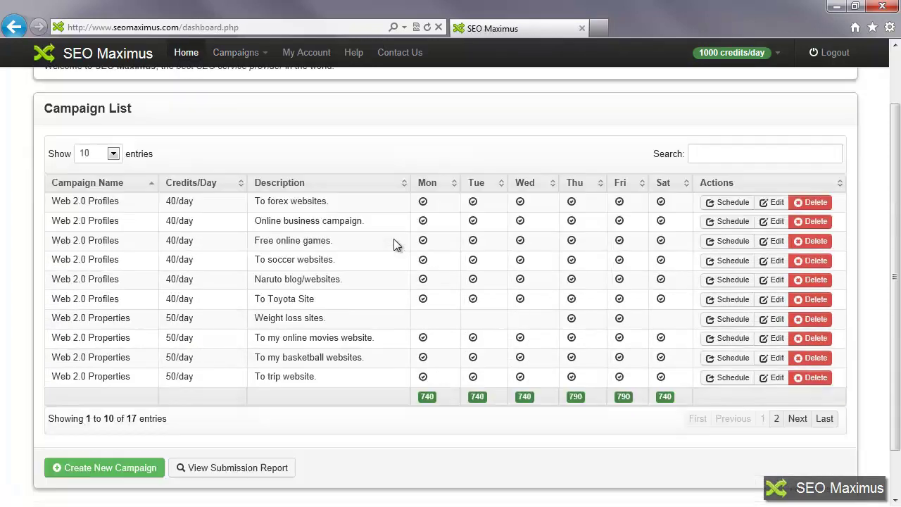
{"action": "left_click", "coordinate": [773, 223]}
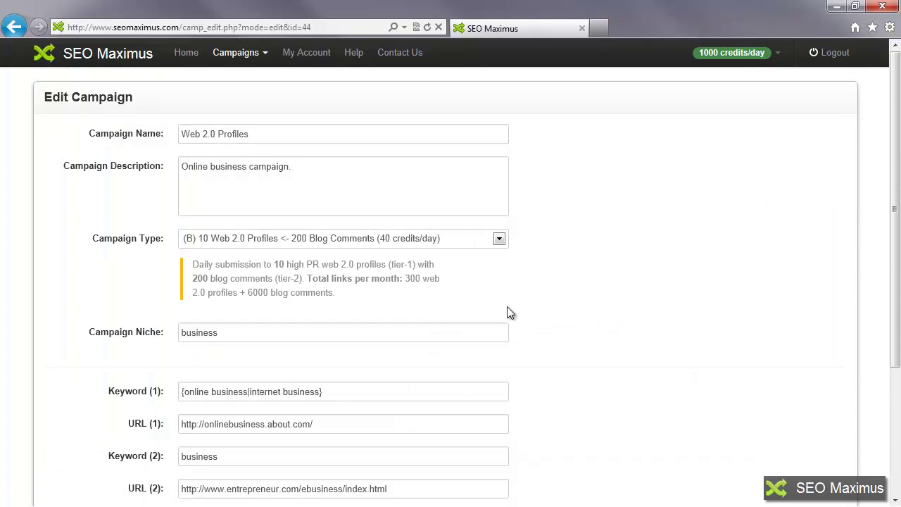
{"action": "scroll", "coordinate": [507, 306], "scroll_direction": "down", "scroll_amount": 2}
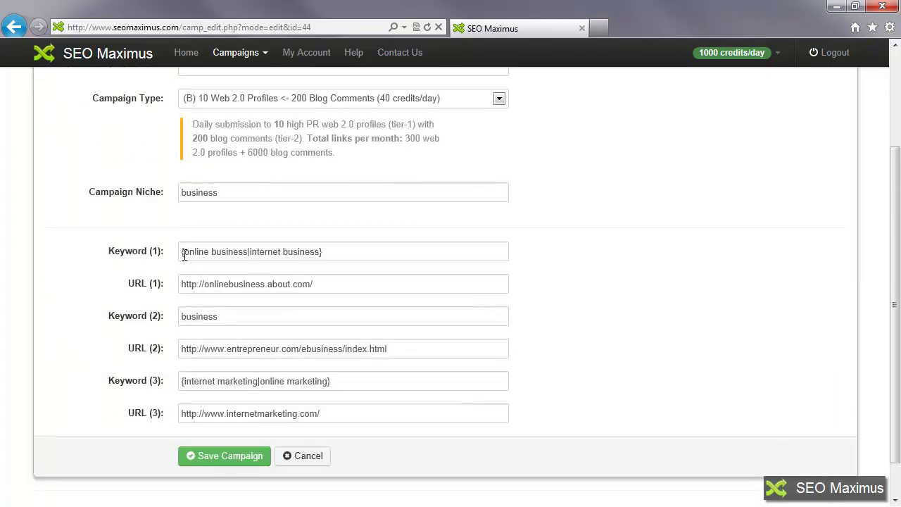
{"action": "left_click_drag", "start_coordinate": [358, 254], "coordinate": [176, 251]}
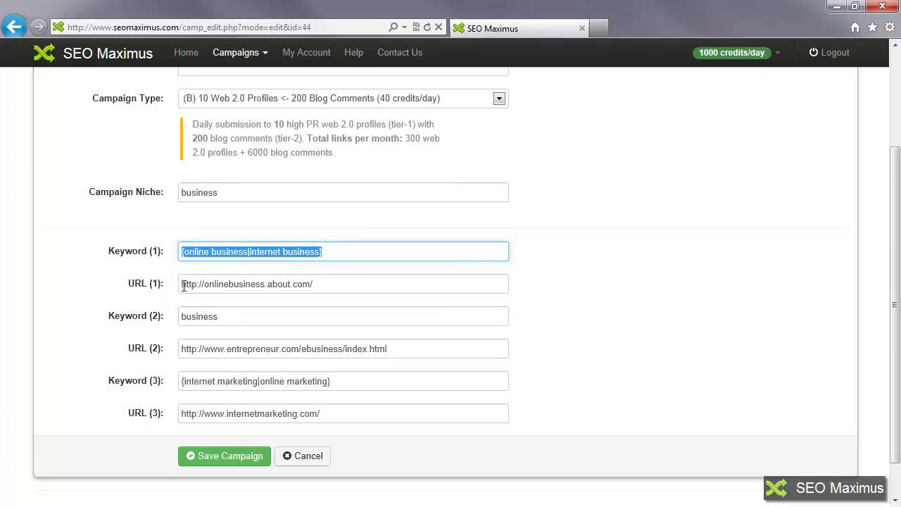
{"action": "left_click_drag", "start_coordinate": [228, 287], "coordinate": [322, 288]}
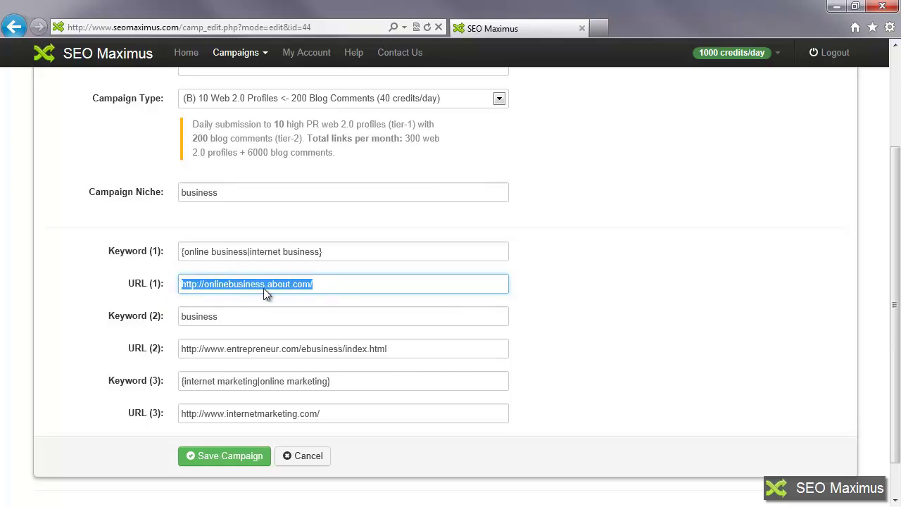
{"action": "left_click_drag", "start_coordinate": [233, 310], "coordinate": [150, 310]}
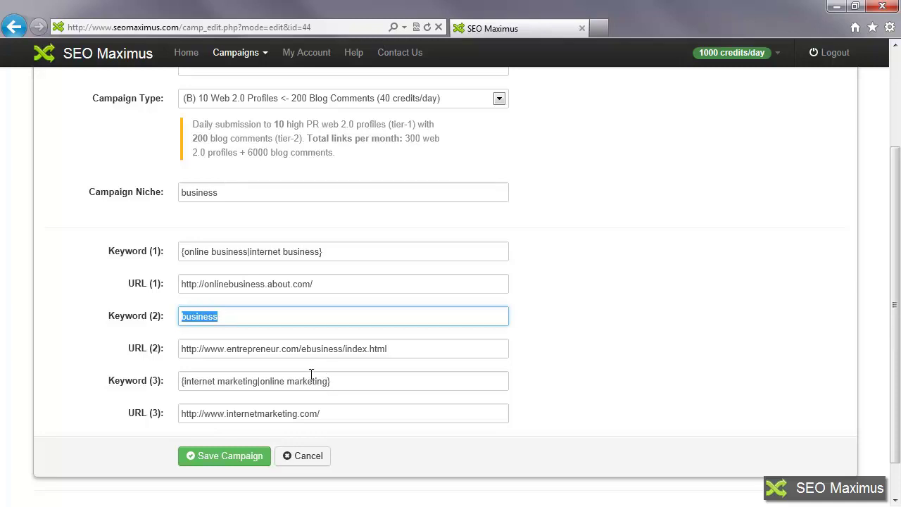
Return to the submission report, open the reports of campaign ID 44, and expand the link list of its 27.04.2012 submission
{"action": "left_click", "coordinate": [265, 58]}
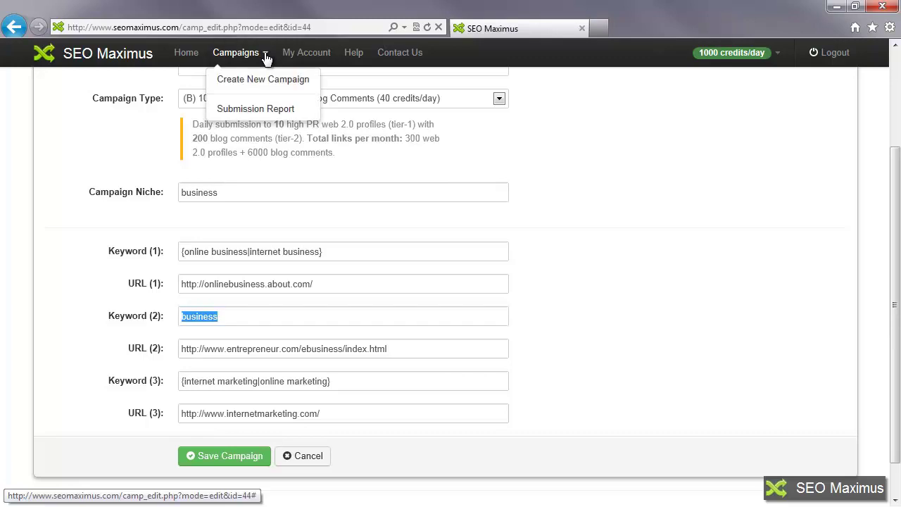
{"action": "left_click", "coordinate": [253, 110]}
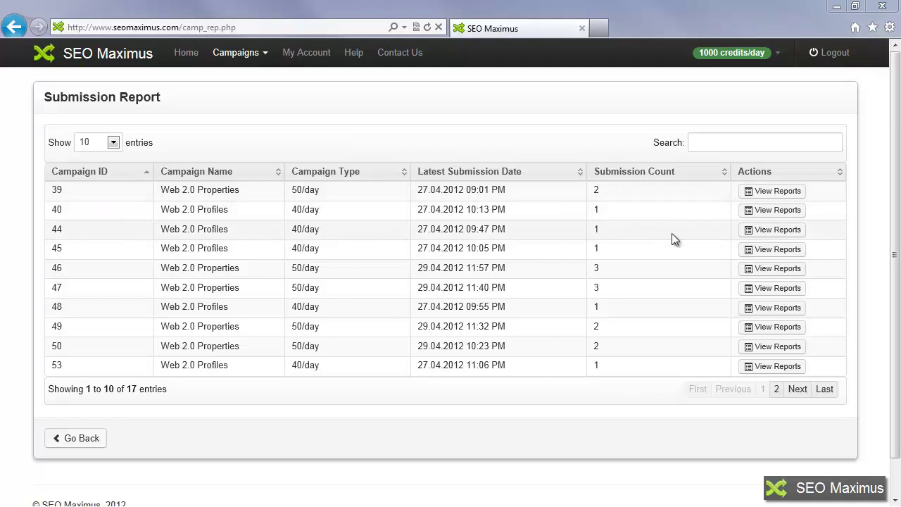
{"action": "left_click", "coordinate": [771, 229]}
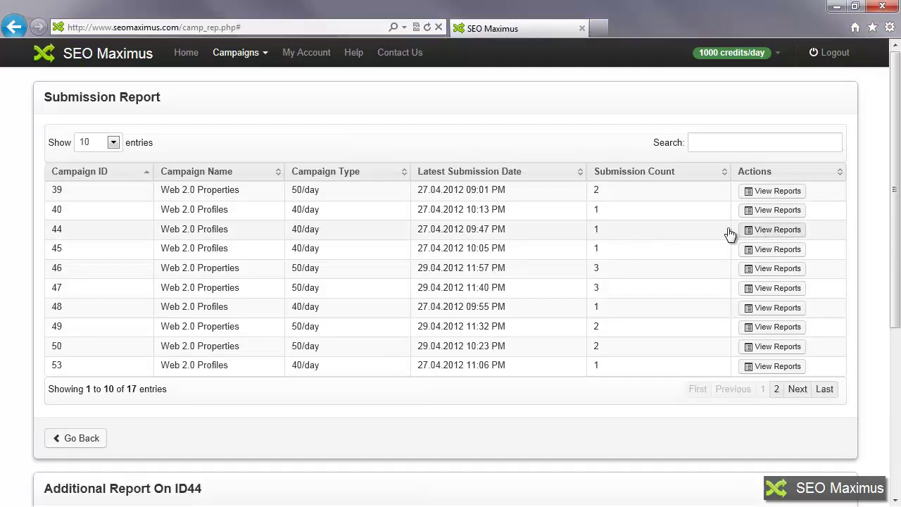
{"action": "scroll", "coordinate": [582, 285], "scroll_direction": "down", "scroll_amount": 4}
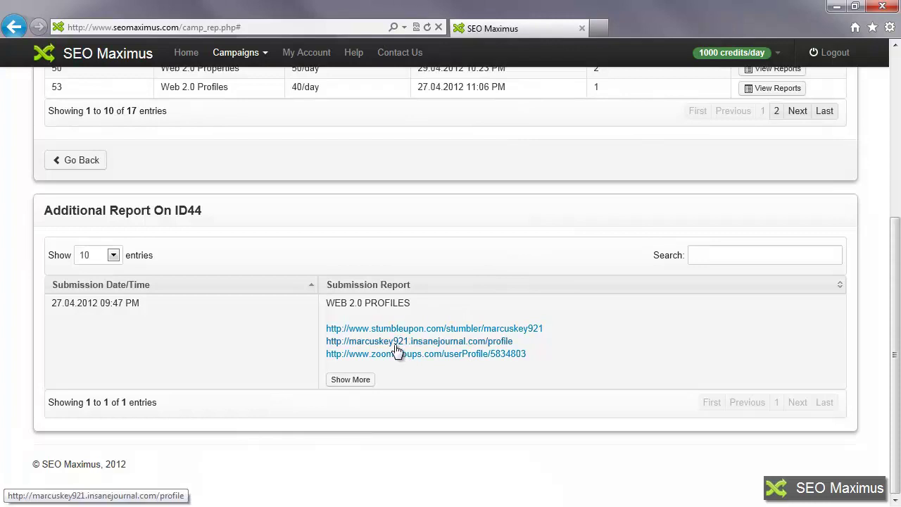
{"action": "left_click", "coordinate": [347, 388]}
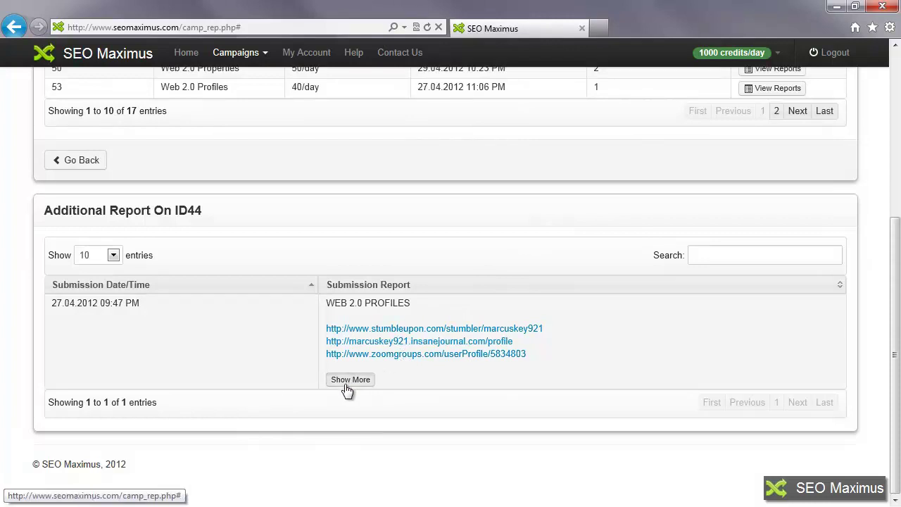
Look through the full list of submitted links for campaign ID 44 and return to the start of the list
{"action": "scroll", "coordinate": [398, 380], "scroll_direction": "down", "scroll_amount": 2}
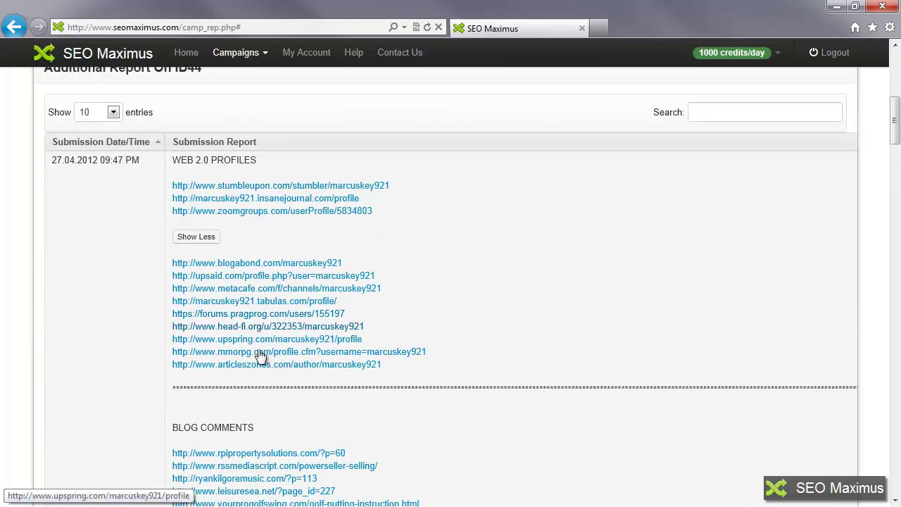
{"action": "scroll", "coordinate": [257, 376], "scroll_direction": "down", "scroll_amount": 3}
{"action": "scroll", "coordinate": [281, 299], "scroll_direction": "down", "scroll_amount": 15}
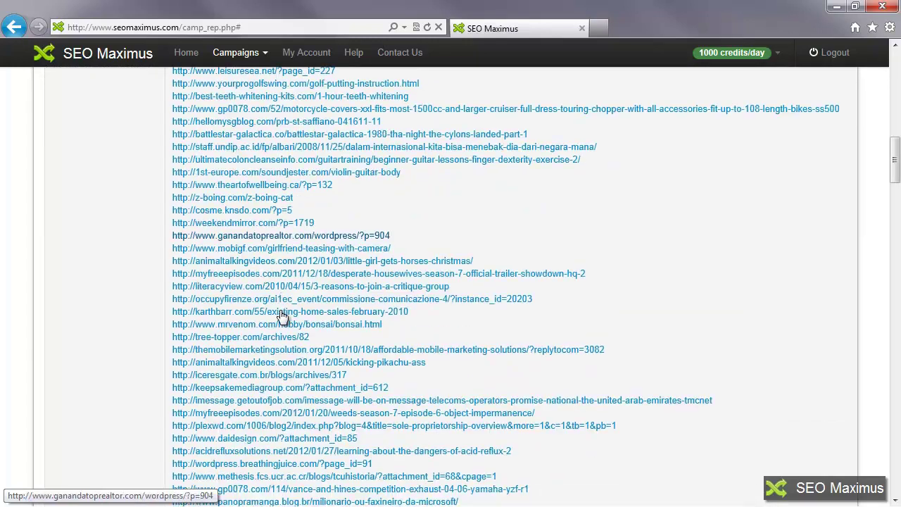
{"action": "scroll", "coordinate": [282, 316], "scroll_direction": "down", "scroll_amount": 15}
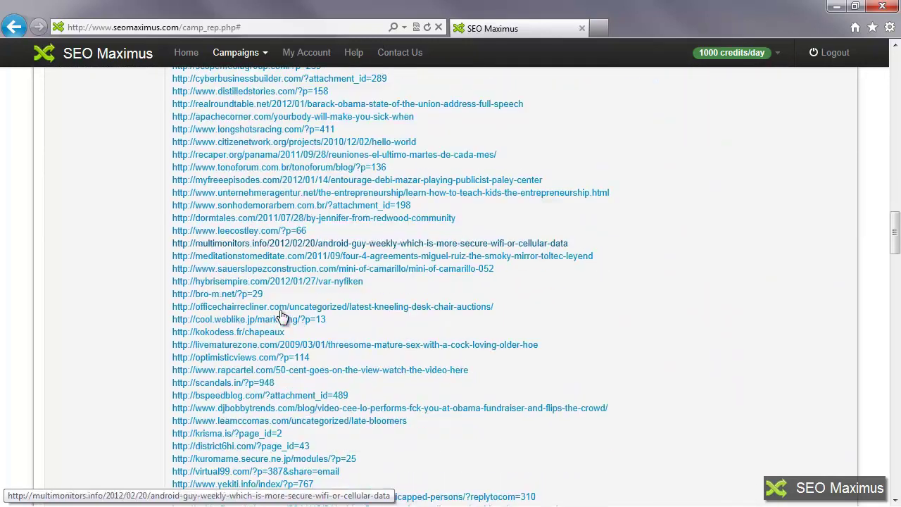
{"action": "scroll", "coordinate": [282, 317], "scroll_direction": "down", "scroll_amount": 15}
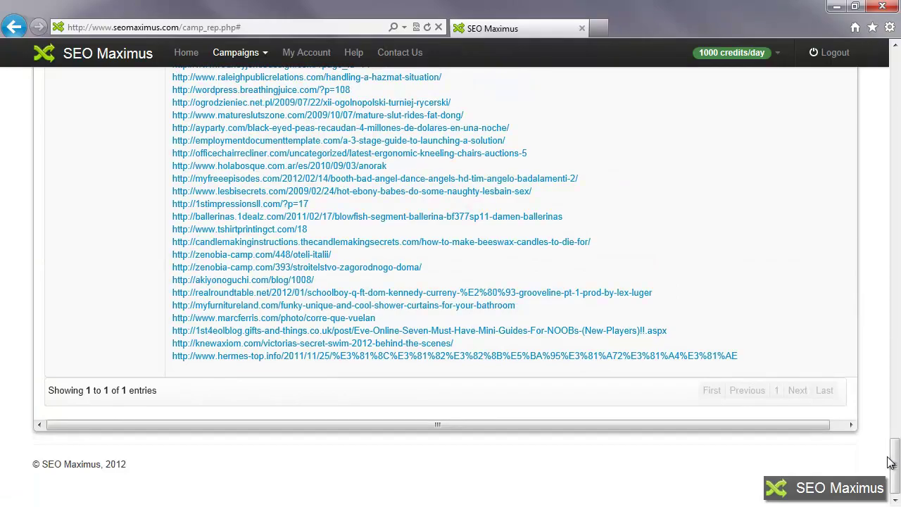
{"action": "left_click_drag", "start_coordinate": [893, 458], "coordinate": [859, 128]}
Bring up the in-page text search and open the z-boing.com/z-boing-cat link from the report's Blog Comments section
{"action": "key", "text": "ctrl+f"}
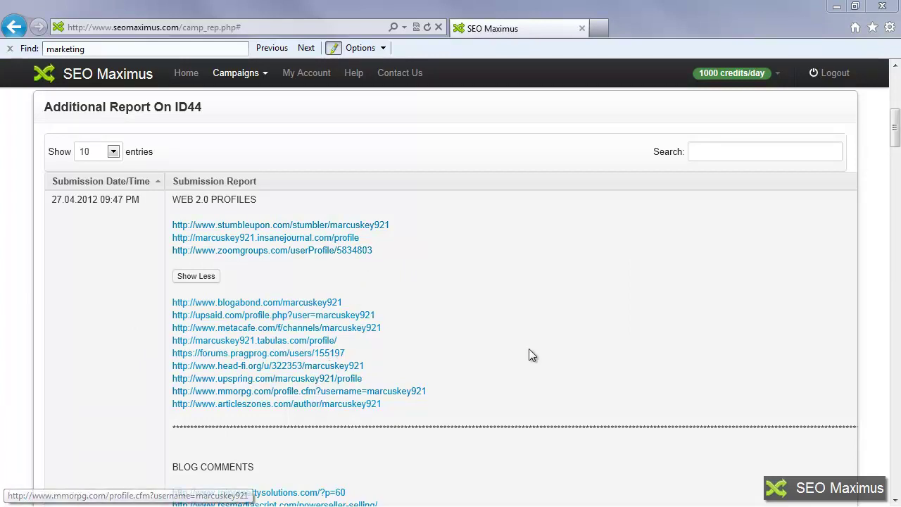
{"action": "scroll", "coordinate": [579, 310], "scroll_direction": "down", "scroll_amount": 4}
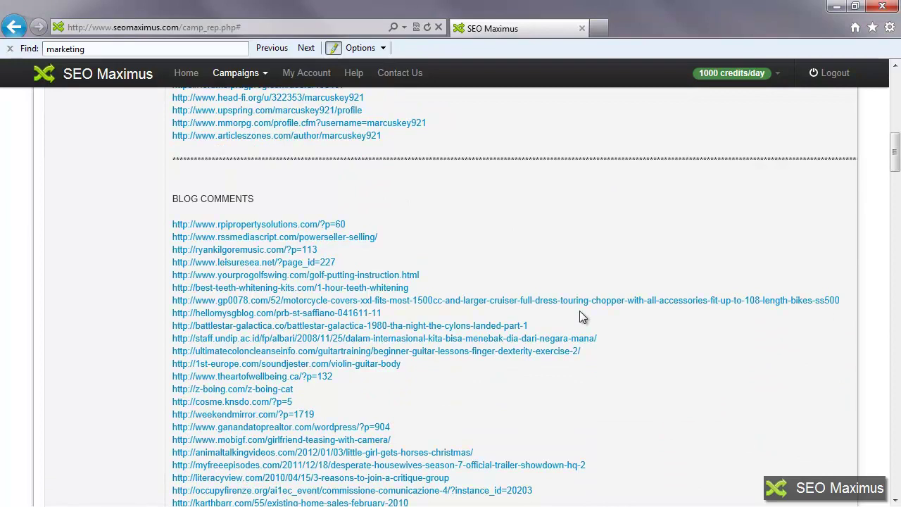
{"action": "left_click_drag", "start_coordinate": [895, 172], "coordinate": [895, 201]}
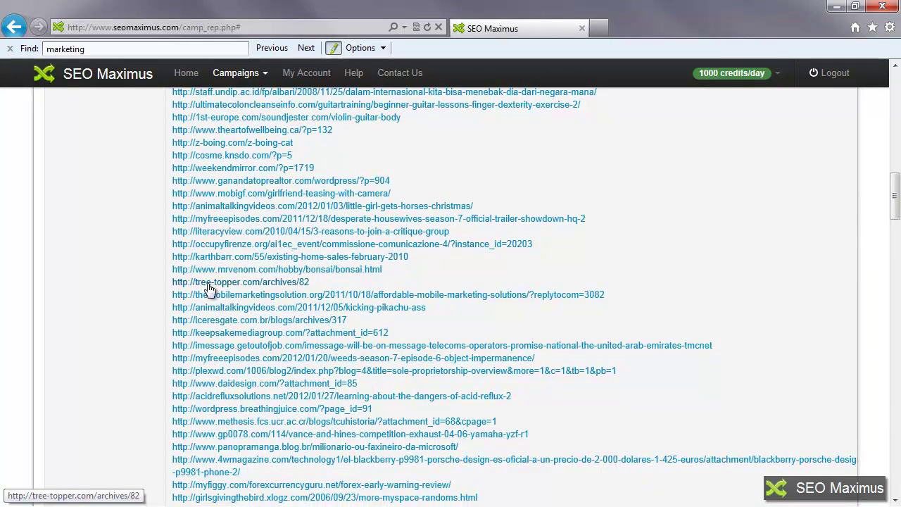
{"action": "left_click", "coordinate": [231, 144]}
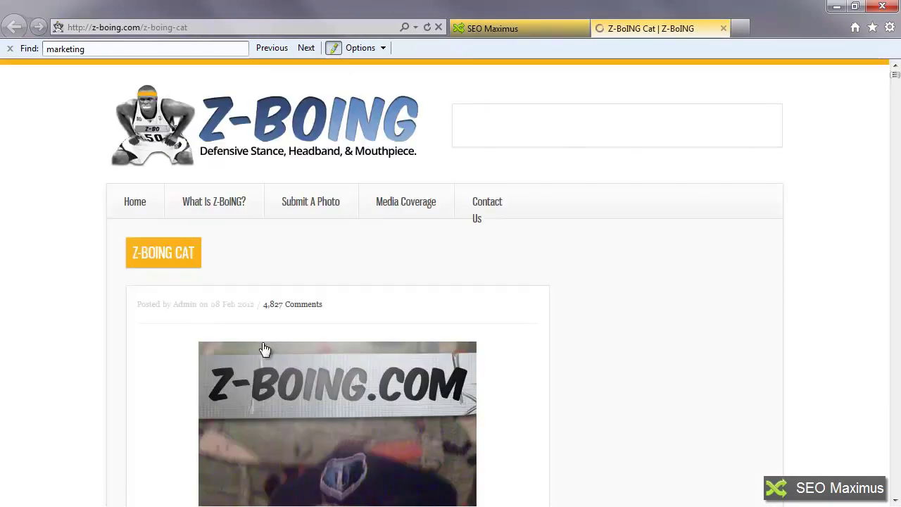
Look through the reader comments on the Z-Boing Cat post, down to the most recent ones
{"action": "scroll", "coordinate": [605, 285], "scroll_direction": "down", "scroll_amount": 1}
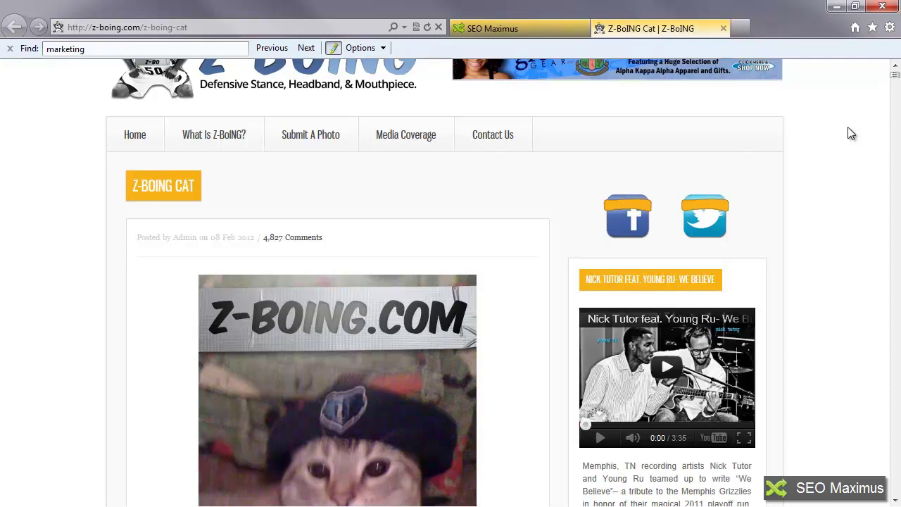
{"action": "left_click_drag", "start_coordinate": [894, 75], "coordinate": [891, 458]}
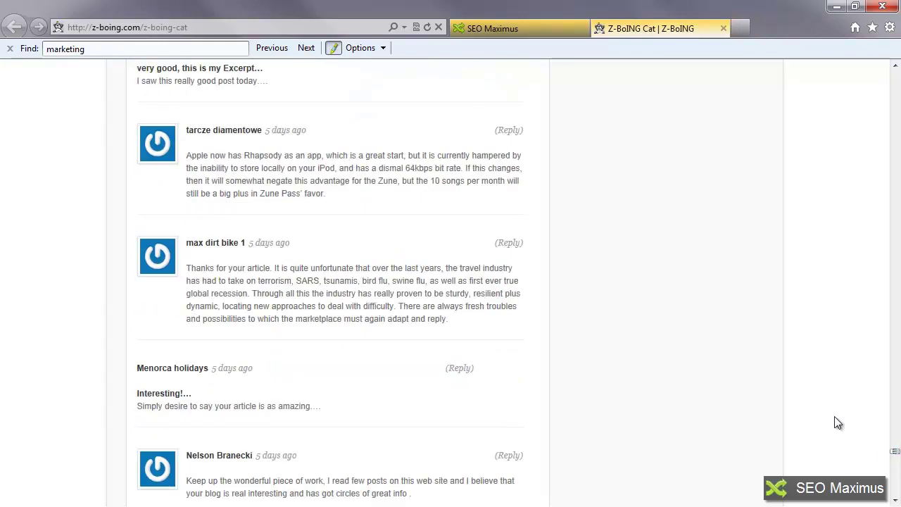
{"action": "scroll", "coordinate": [876, 398], "scroll_direction": "down", "scroll_amount": 10}
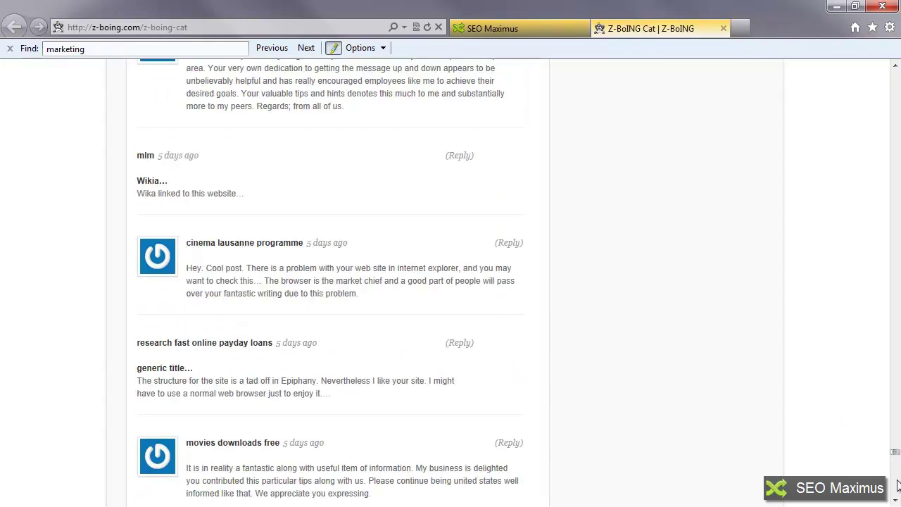
{"action": "left_click_drag", "start_coordinate": [896, 465], "coordinate": [897, 478]}
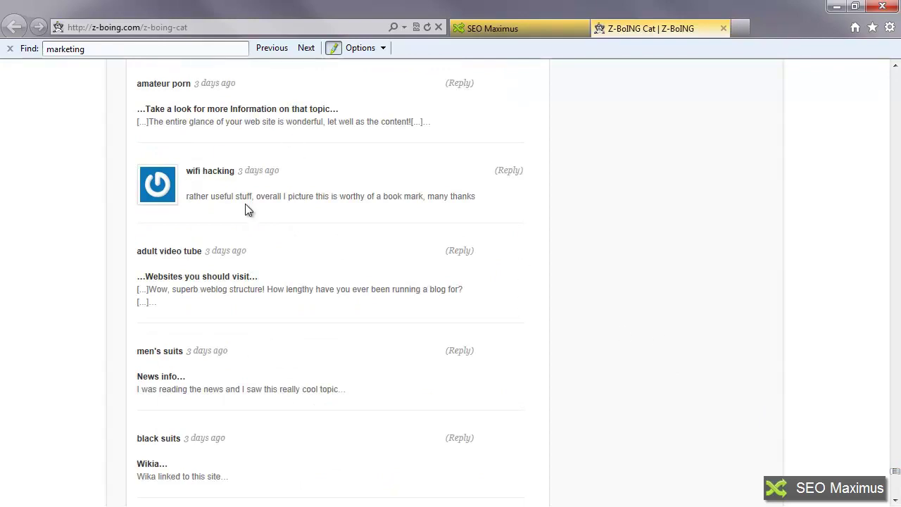
{"action": "scroll", "coordinate": [244, 204], "scroll_direction": "down", "scroll_amount": 7}
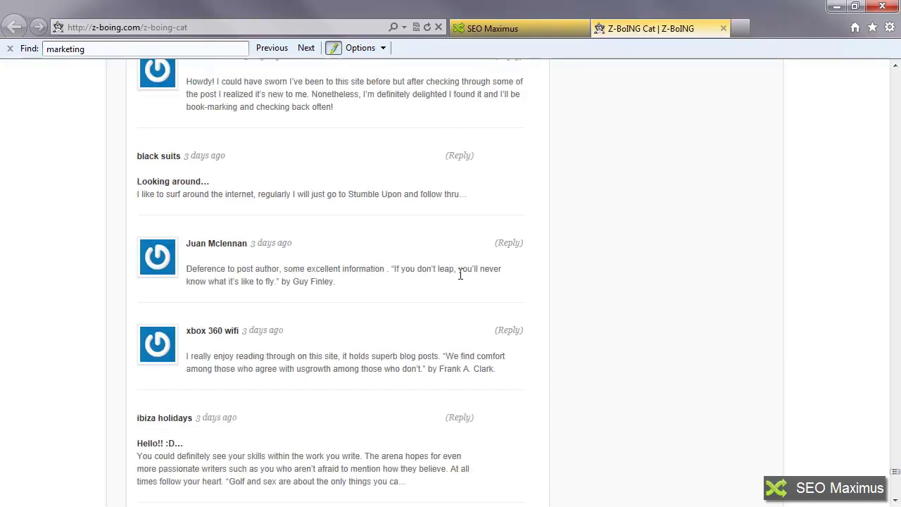
{"action": "scroll", "coordinate": [368, 265], "scroll_direction": "down", "scroll_amount": 2}
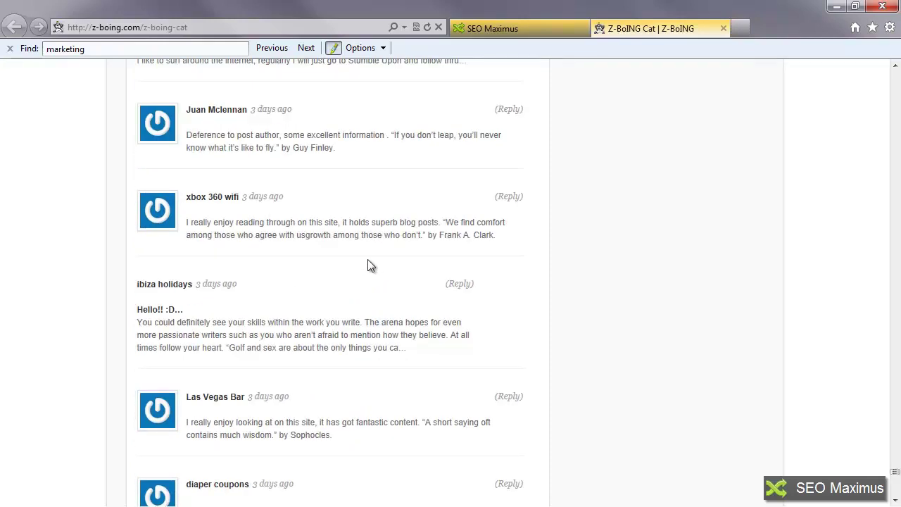
Search the Z-Boing Cat page for "marketing" and "business", and close the page to return to the submission report
{"action": "left_click", "coordinate": [107, 51]}
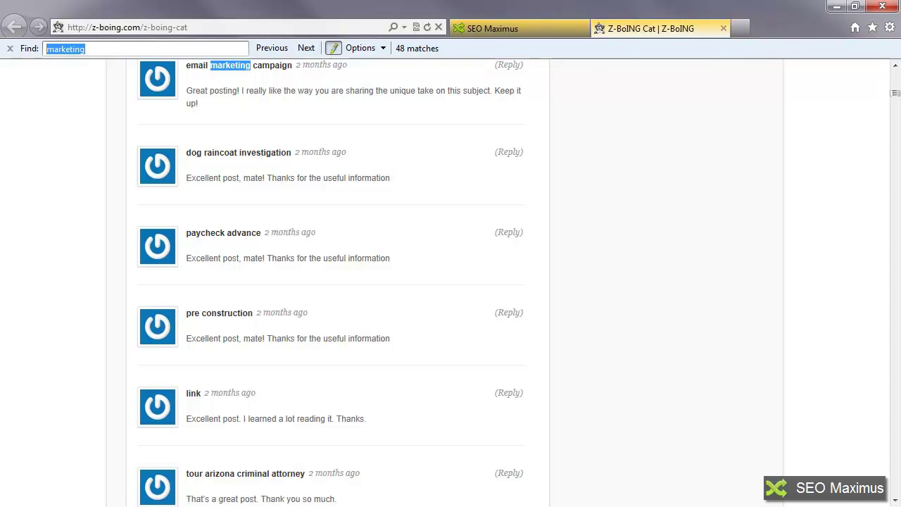
{"action": "type", "text": "bu"}
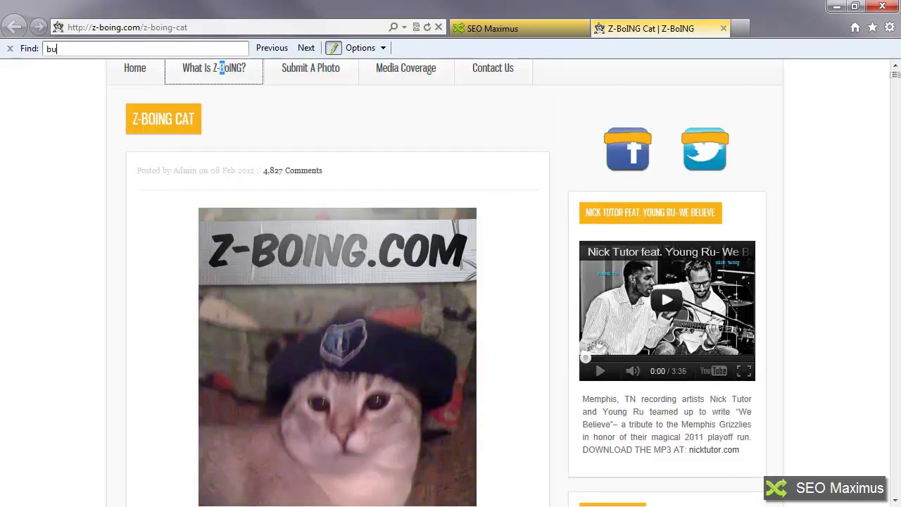
{"action": "type", "text": "siness"}
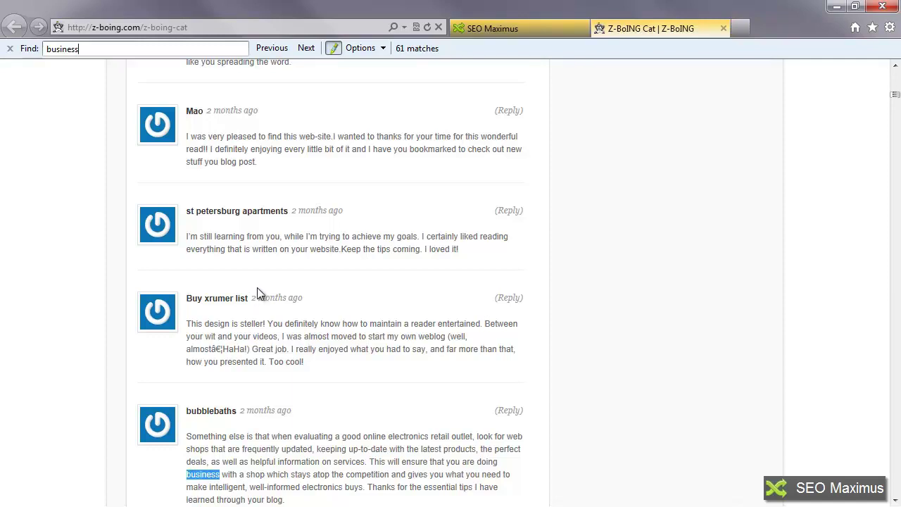
{"action": "left_click", "coordinate": [723, 28]}
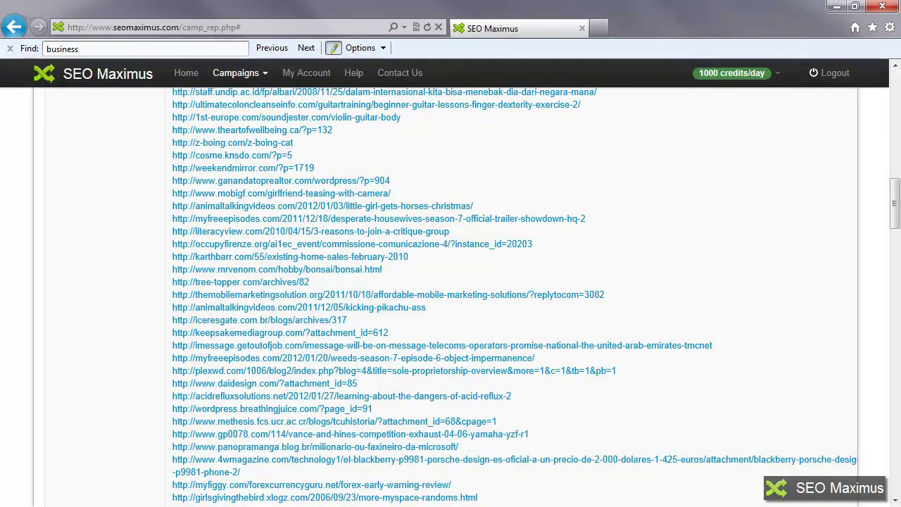
Go to the home page, open the account page, and go through its old, new and repeat password fields
{"action": "left_click", "coordinate": [183, 75]}
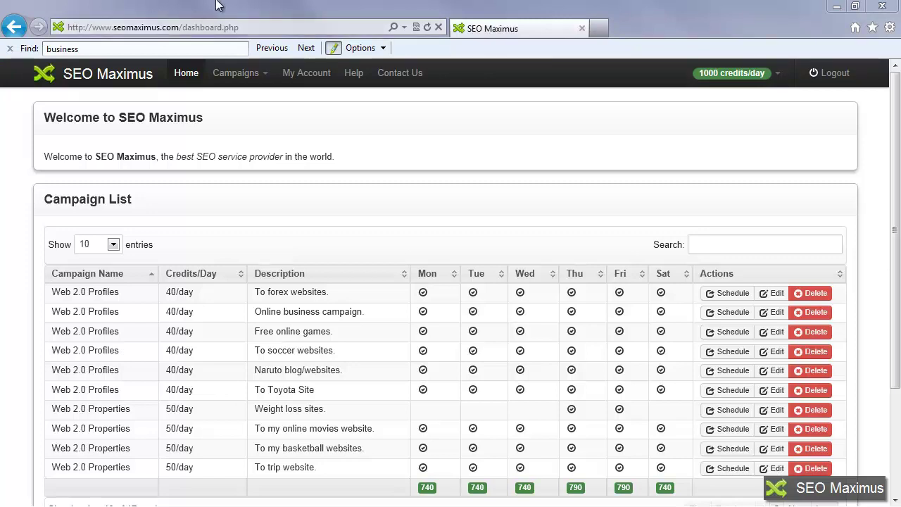
{"action": "left_click", "coordinate": [309, 75]}
{"action": "left_click", "coordinate": [199, 154]}
{"action": "left_click", "coordinate": [204, 187]}
{"action": "left_click", "coordinate": [195, 217]}
{"action": "left_click", "coordinate": [211, 154]}
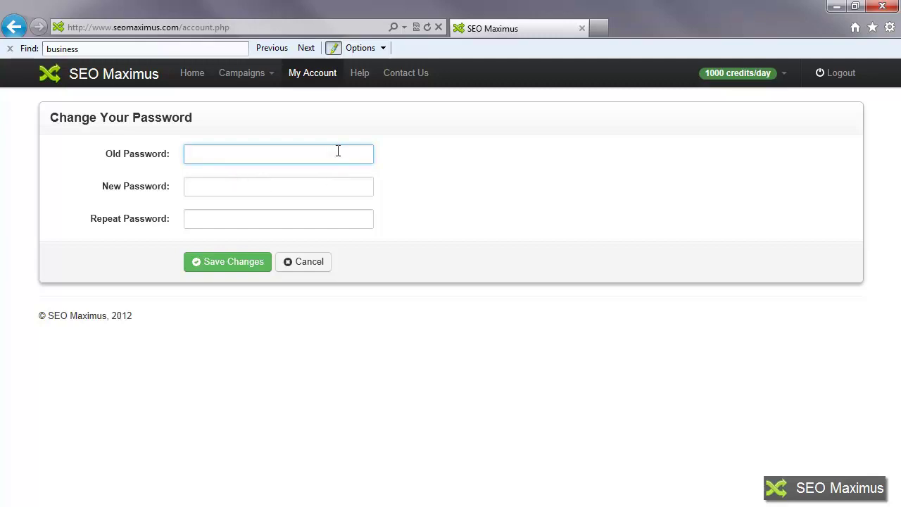
Open the contact page to view the support help desk, and close it again
{"action": "left_click", "coordinate": [402, 75]}
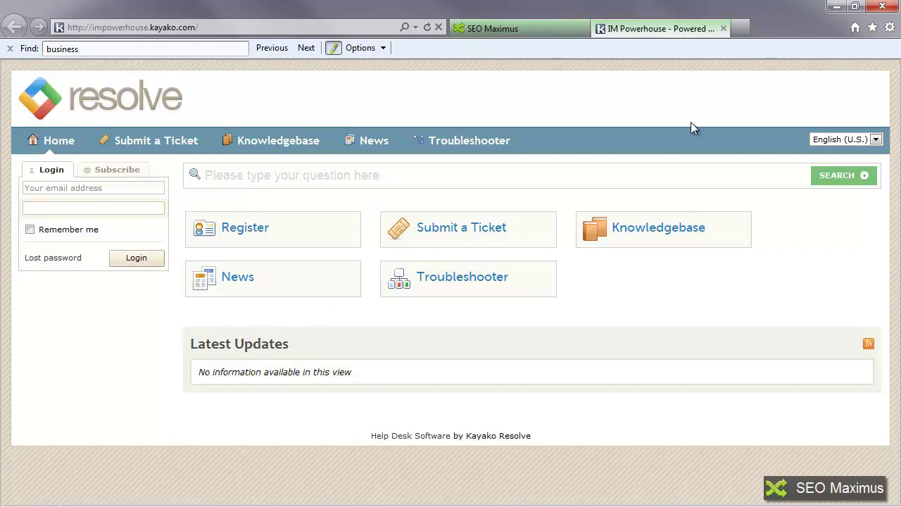
{"action": "left_click", "coordinate": [724, 28]}
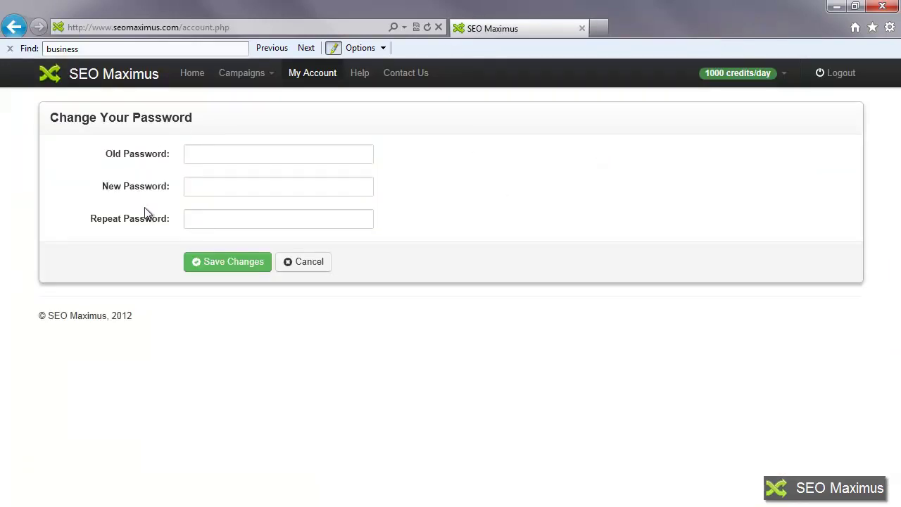
Return to the home page and show the available campaign options and the daily credits options
{"action": "left_click", "coordinate": [192, 74]}
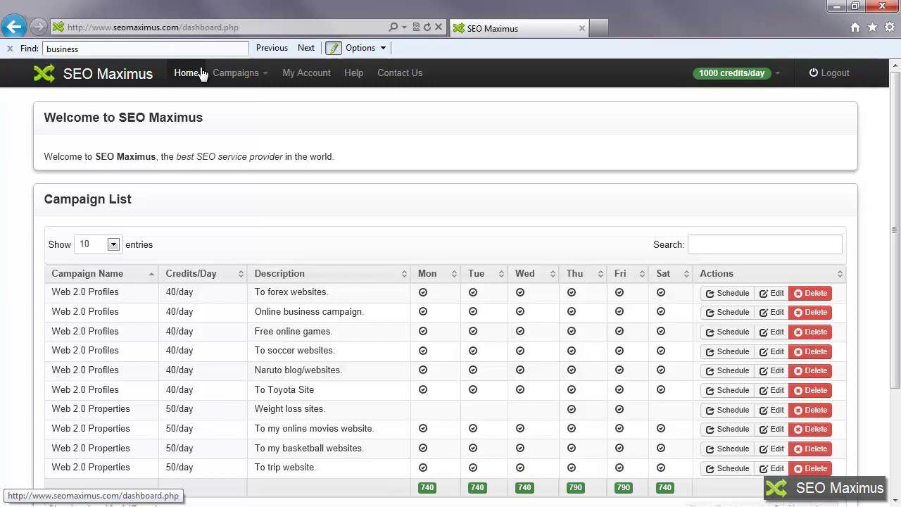
{"action": "left_click", "coordinate": [261, 76]}
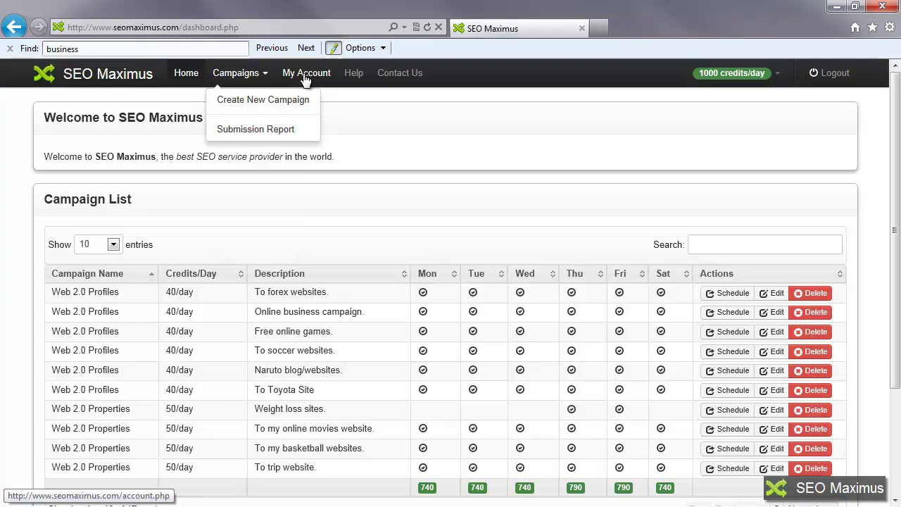
{"action": "left_click", "coordinate": [777, 77]}
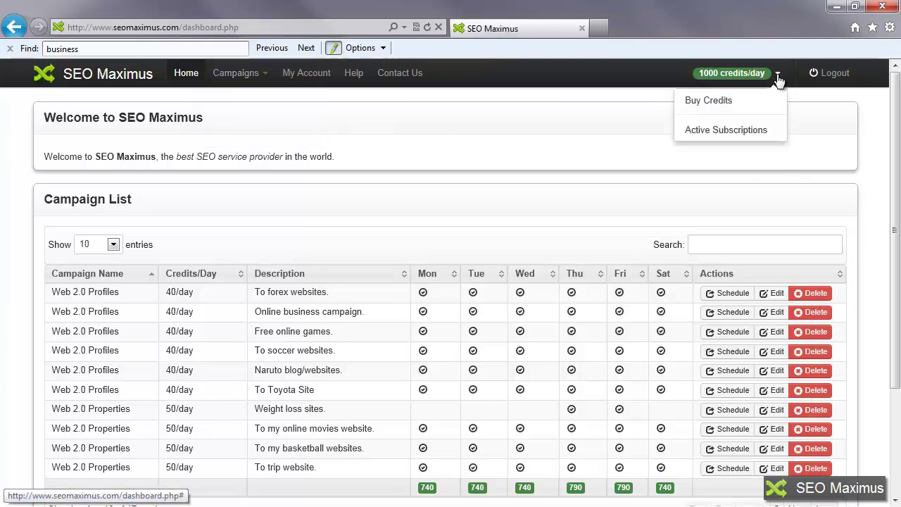